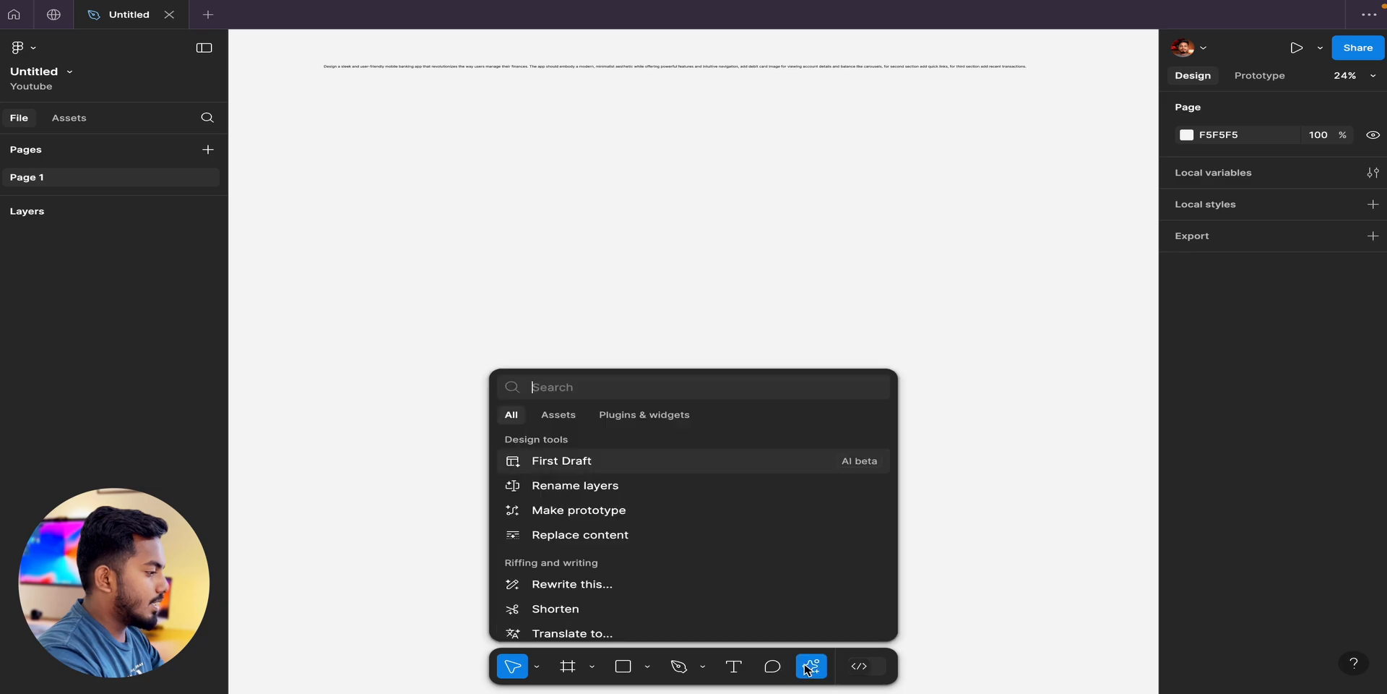
Look through the available AI actions, from the design tools to the writing and image editing options.
scroll(687, 598, down, 2)
scroll(687, 597, up, 2)
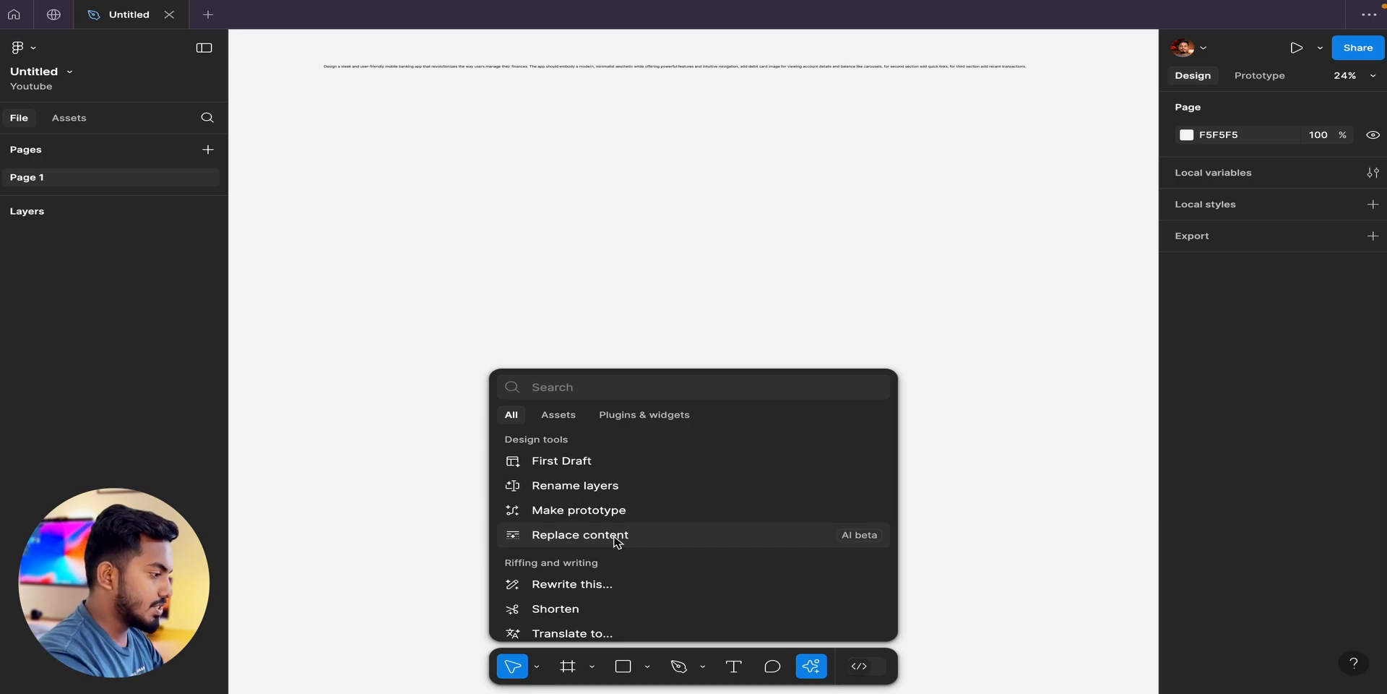
scroll(614, 545, down, 1)
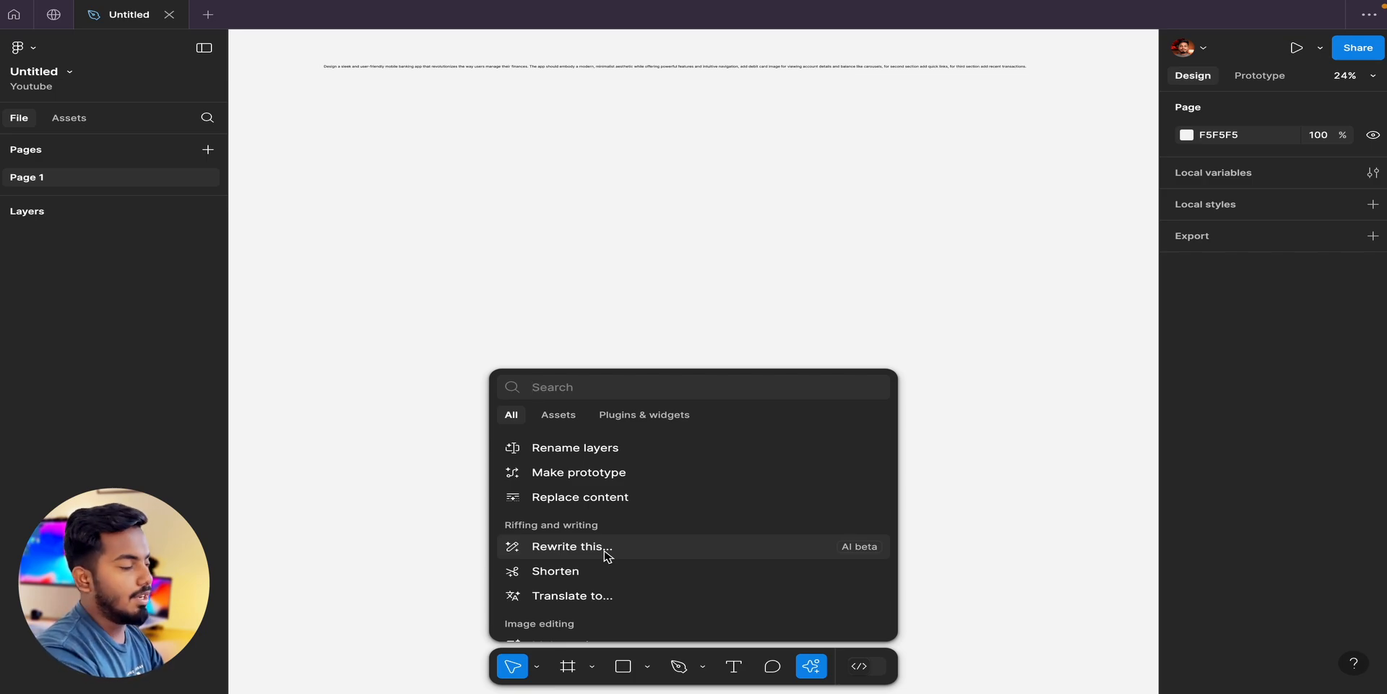
scroll(606, 555, down, 1)
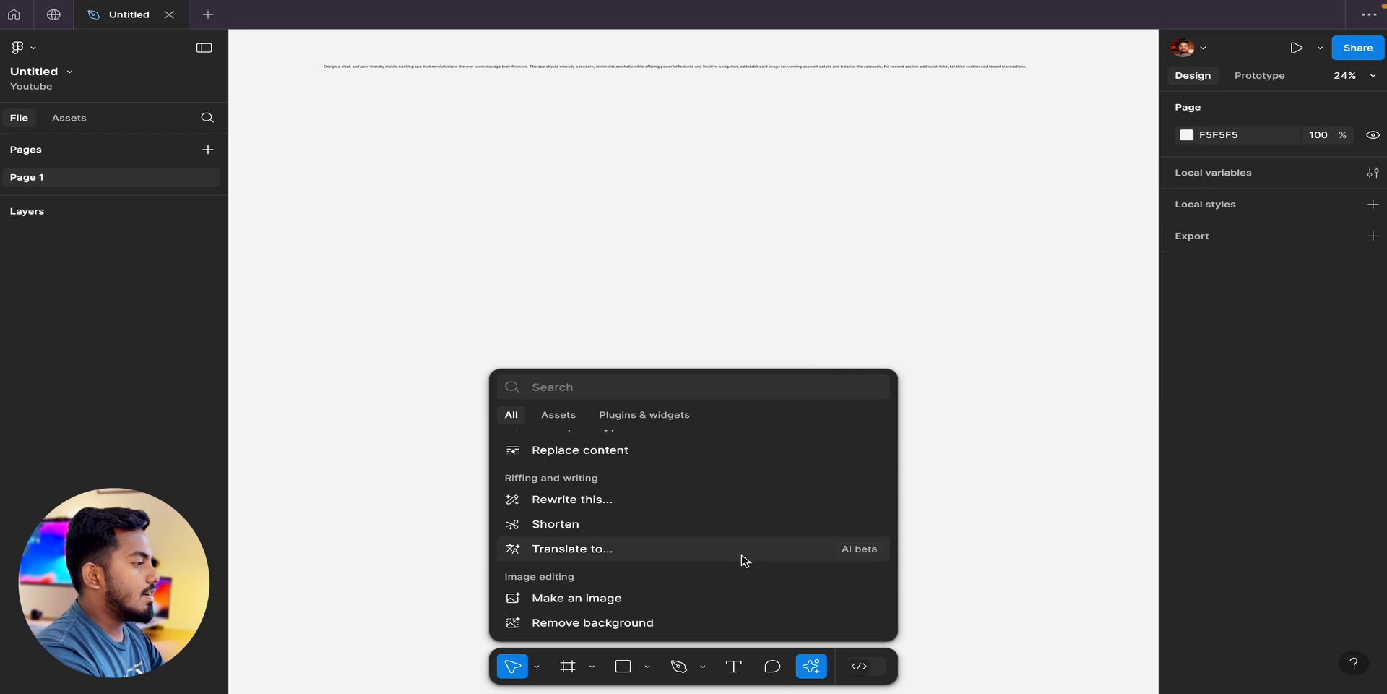
click(808, 152)
Read the mobile banking app prompt on the canvas from its beginning to its end.
scroll(808, 153, up, 3)
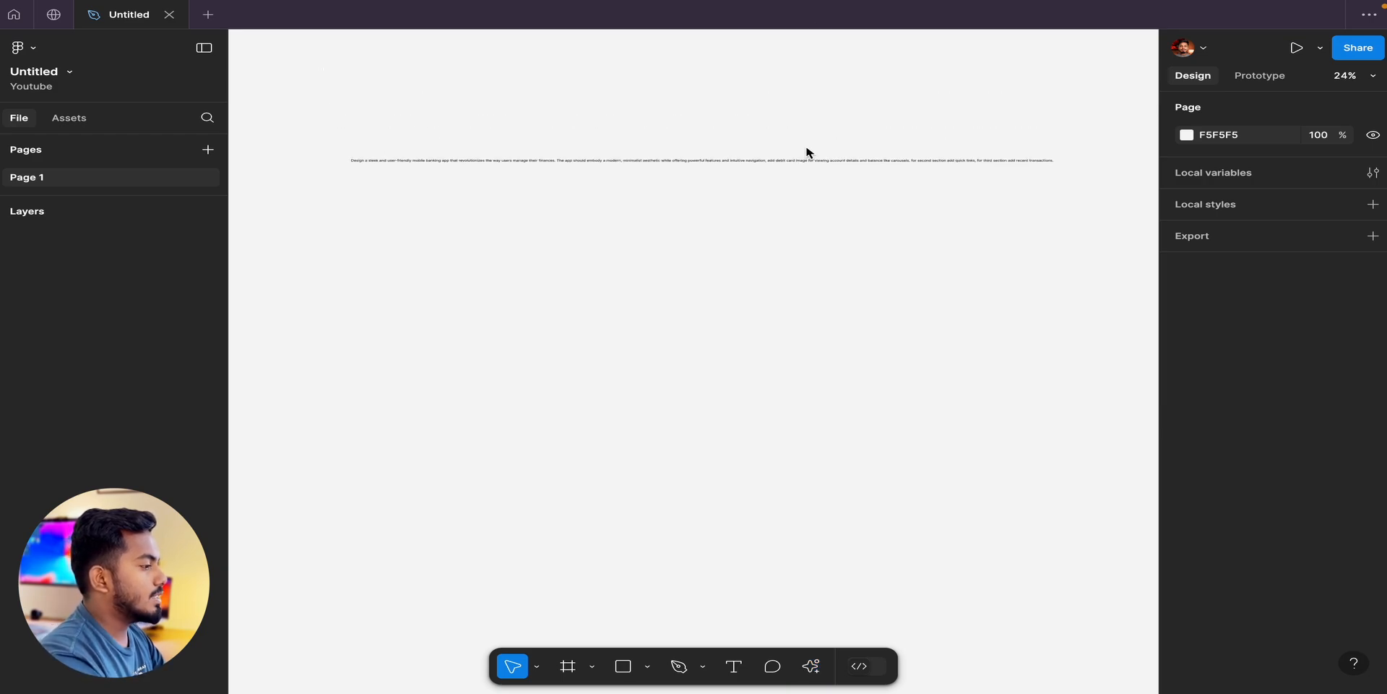
scroll(780, 289, up, 5)
scroll(780, 289, up, 3)
scroll(780, 289, left, 4)
scroll(780, 289, left, 6)
scroll(780, 289, up, 2)
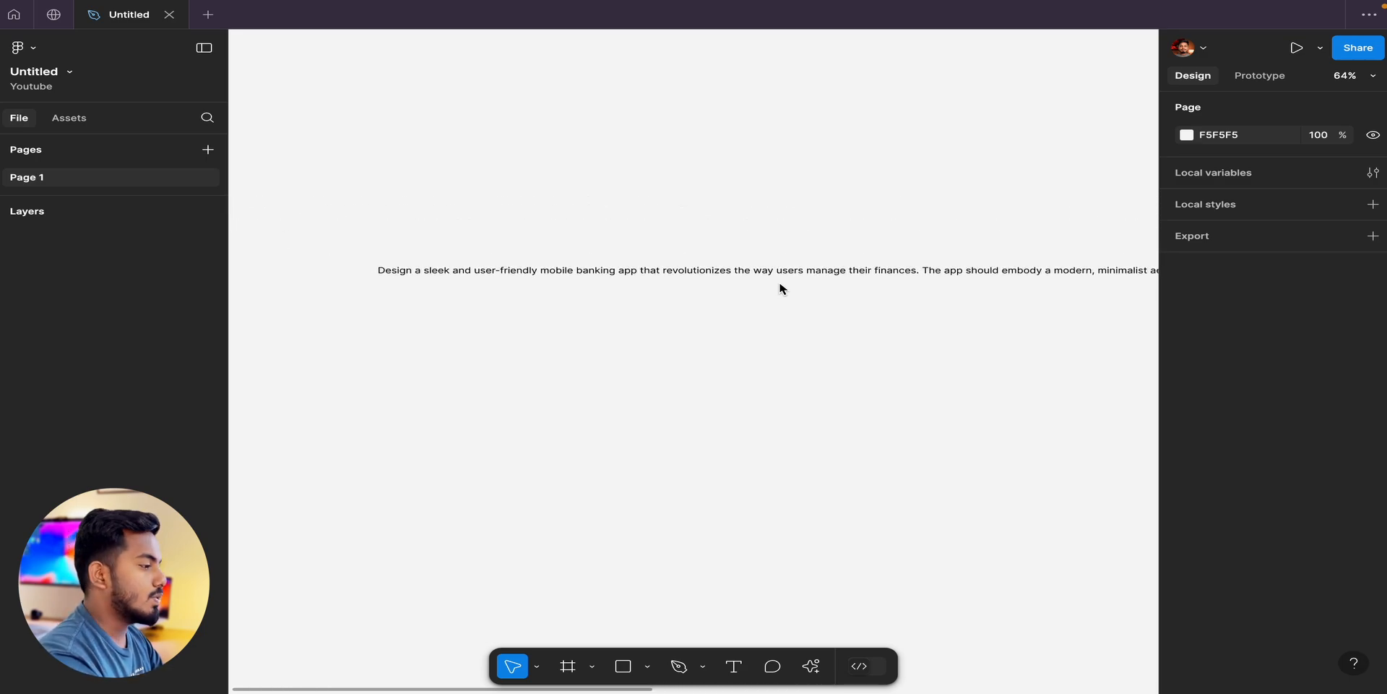
double_click(796, 273)
key(Escape)
scroll(806, 586, down, 5)
scroll(806, 585, right, 2)
scroll(805, 591, down, 2)
scroll(805, 591, up, 3)
scroll(804, 591, right, 2)
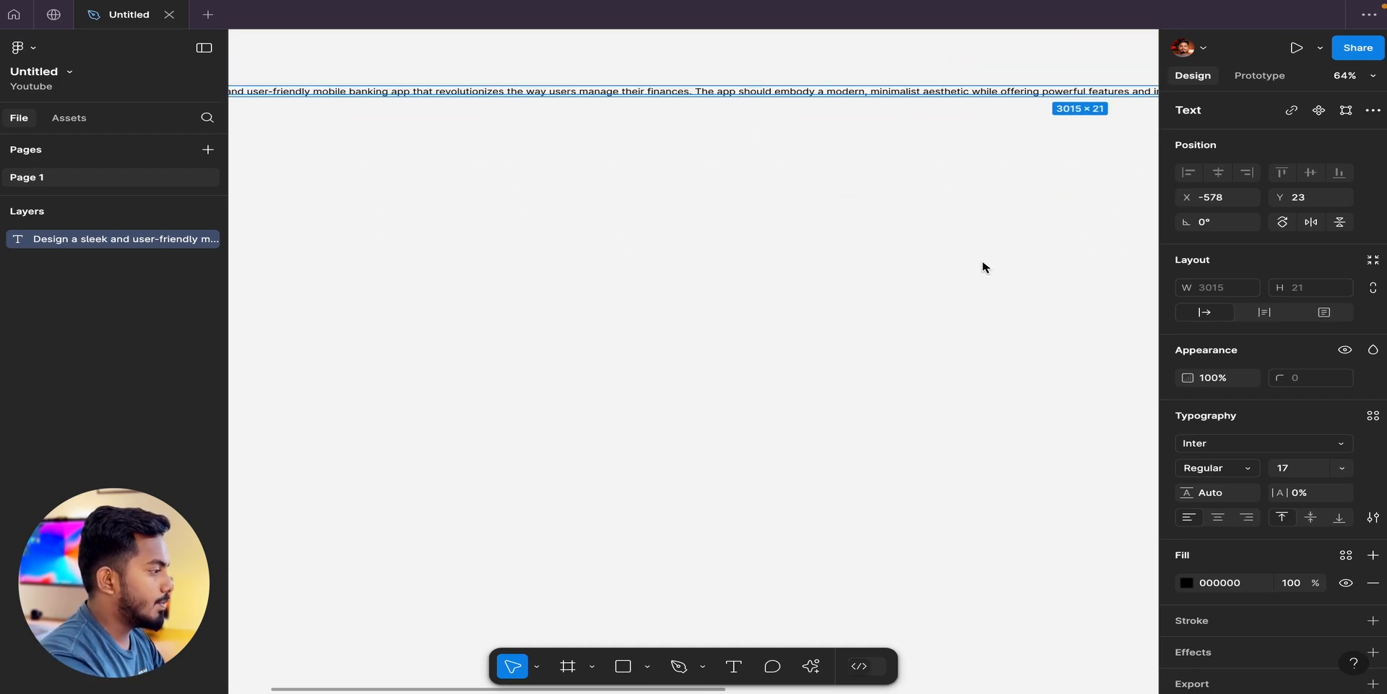
scroll(984, 267, up, 3)
scroll(983, 267, left, 3)
scroll(789, 235, right, 4)
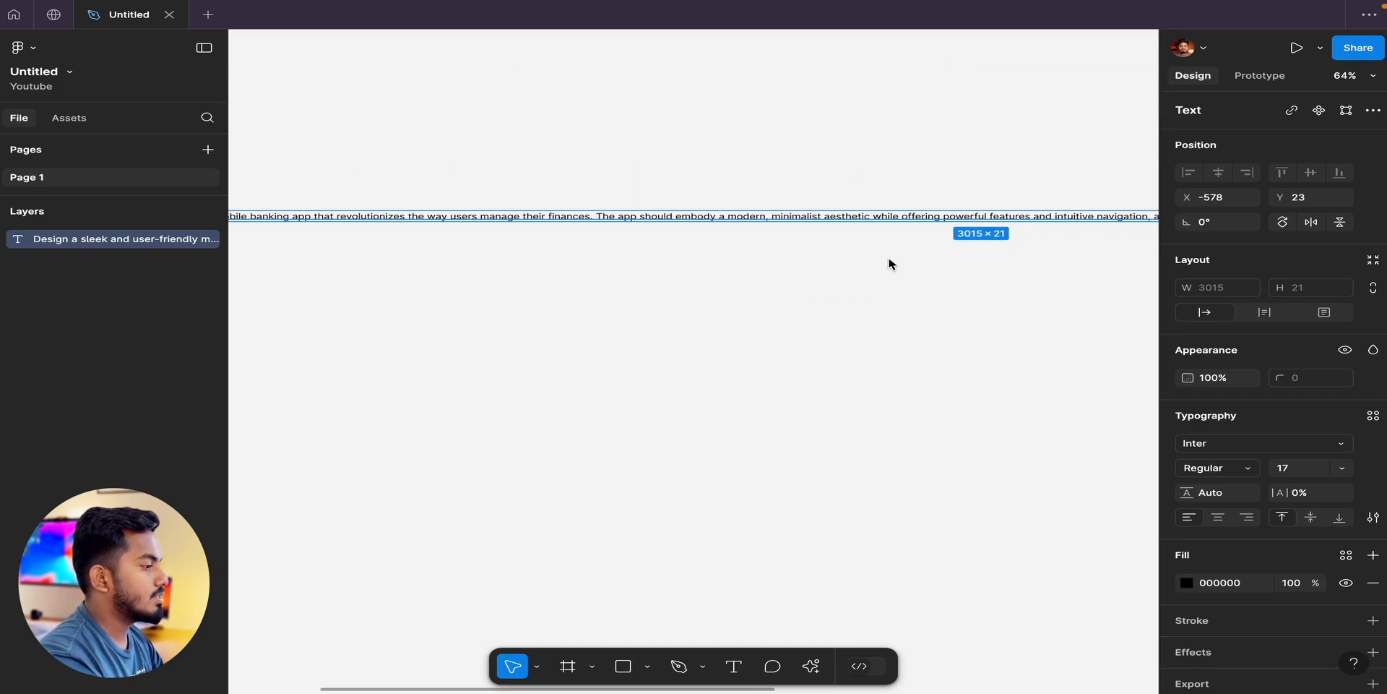
scroll(918, 228, right, 3)
scroll(917, 228, down, 1)
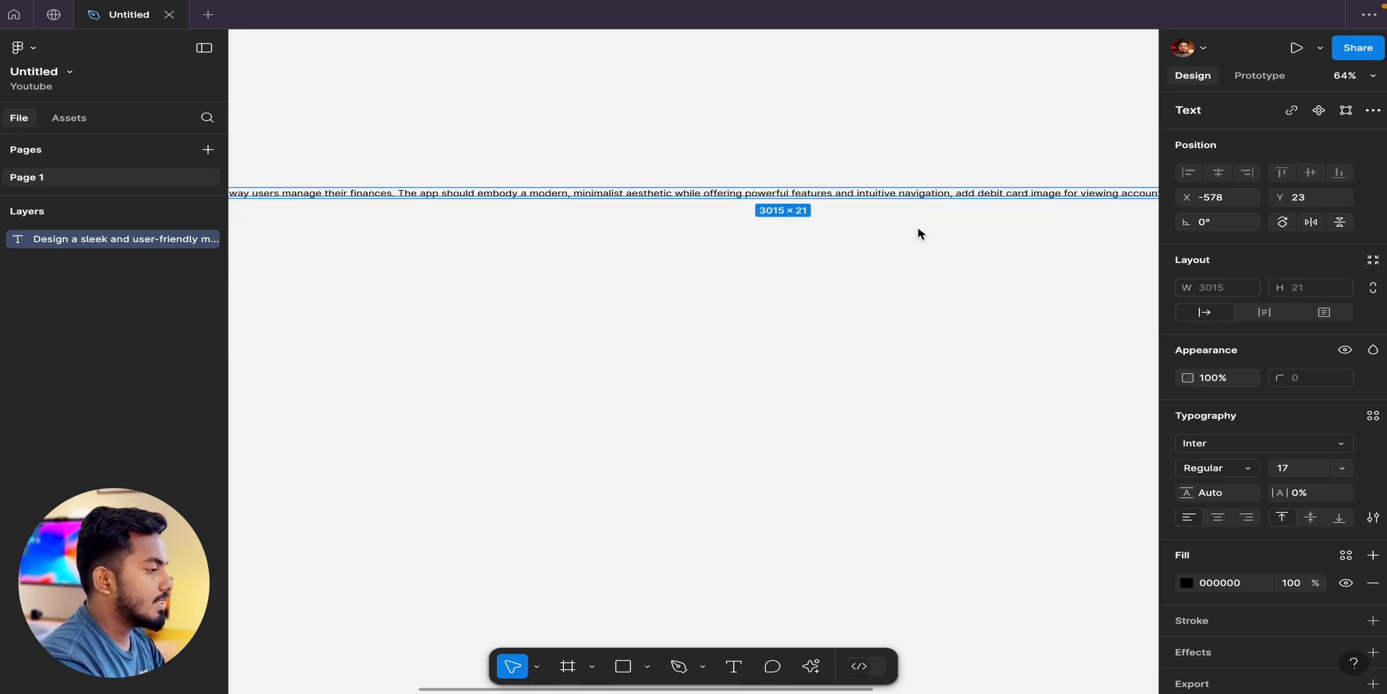
scroll(917, 228, up, 1)
scroll(918, 227, right, 3)
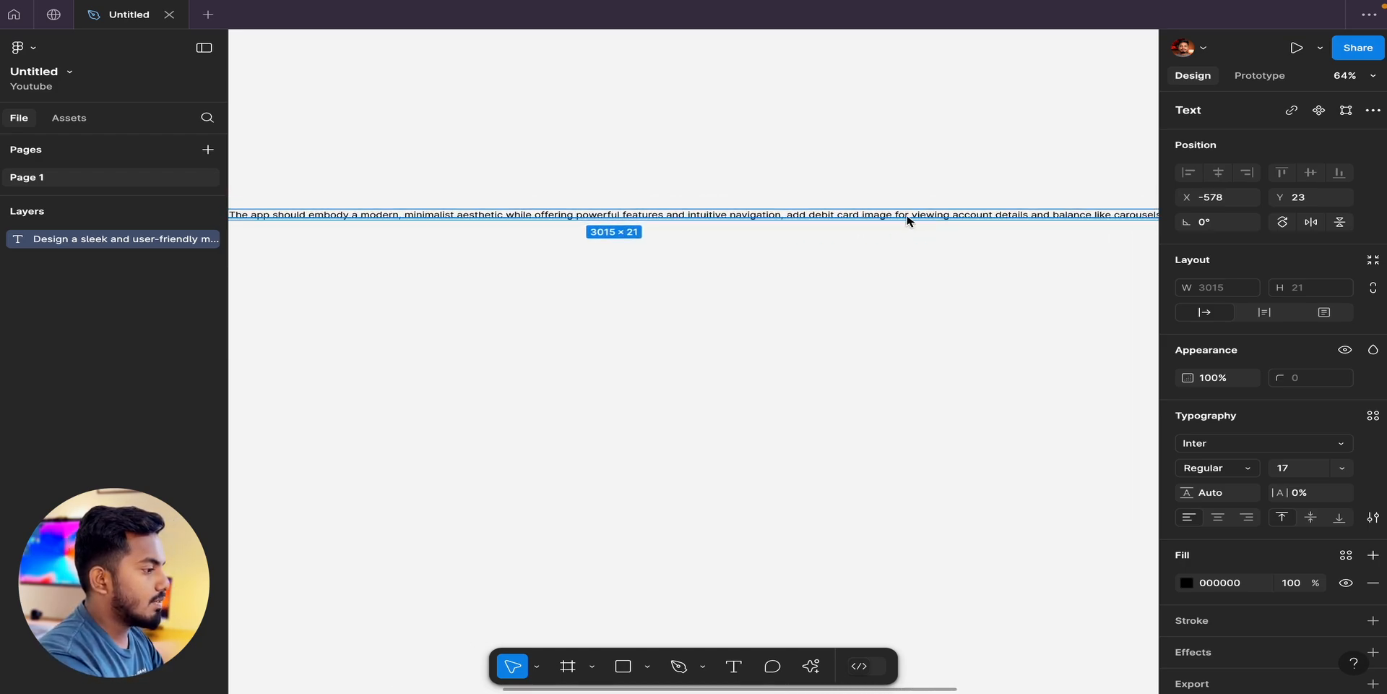
scroll(908, 220, right, 2)
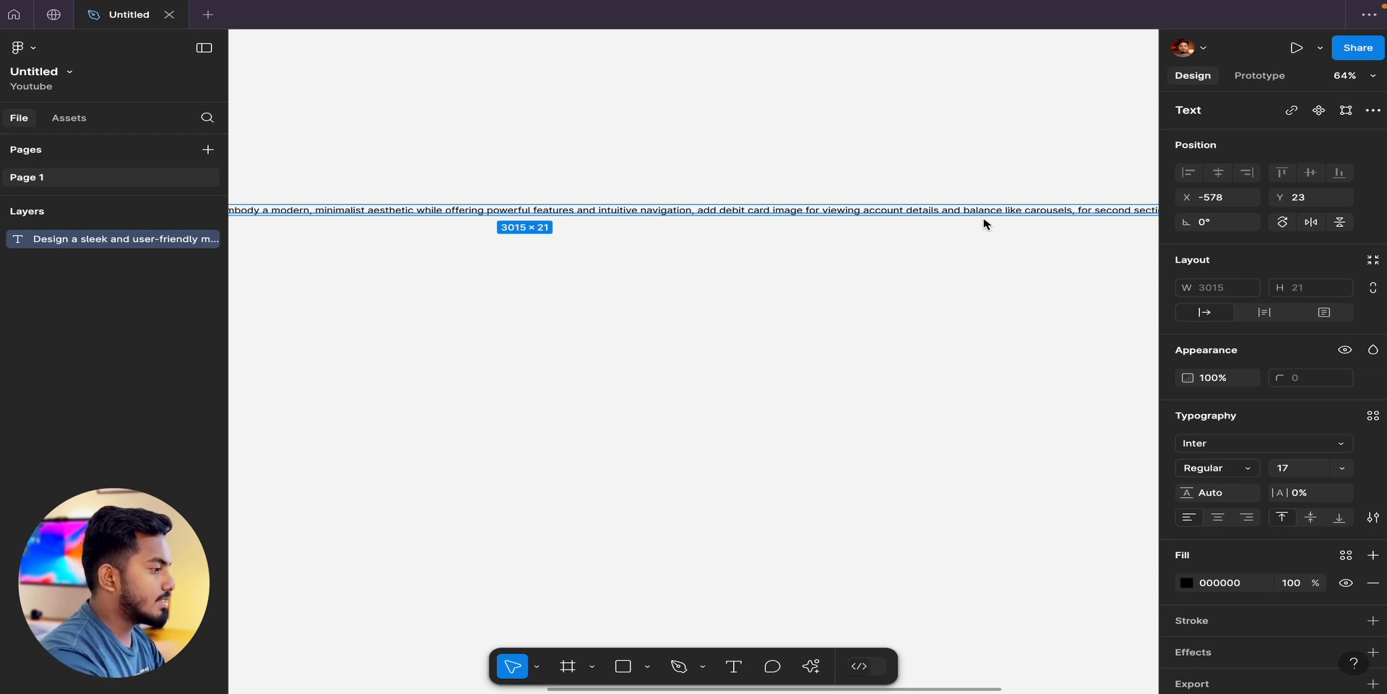
scroll(986, 223, right, 5)
scroll(986, 223, right, 2)
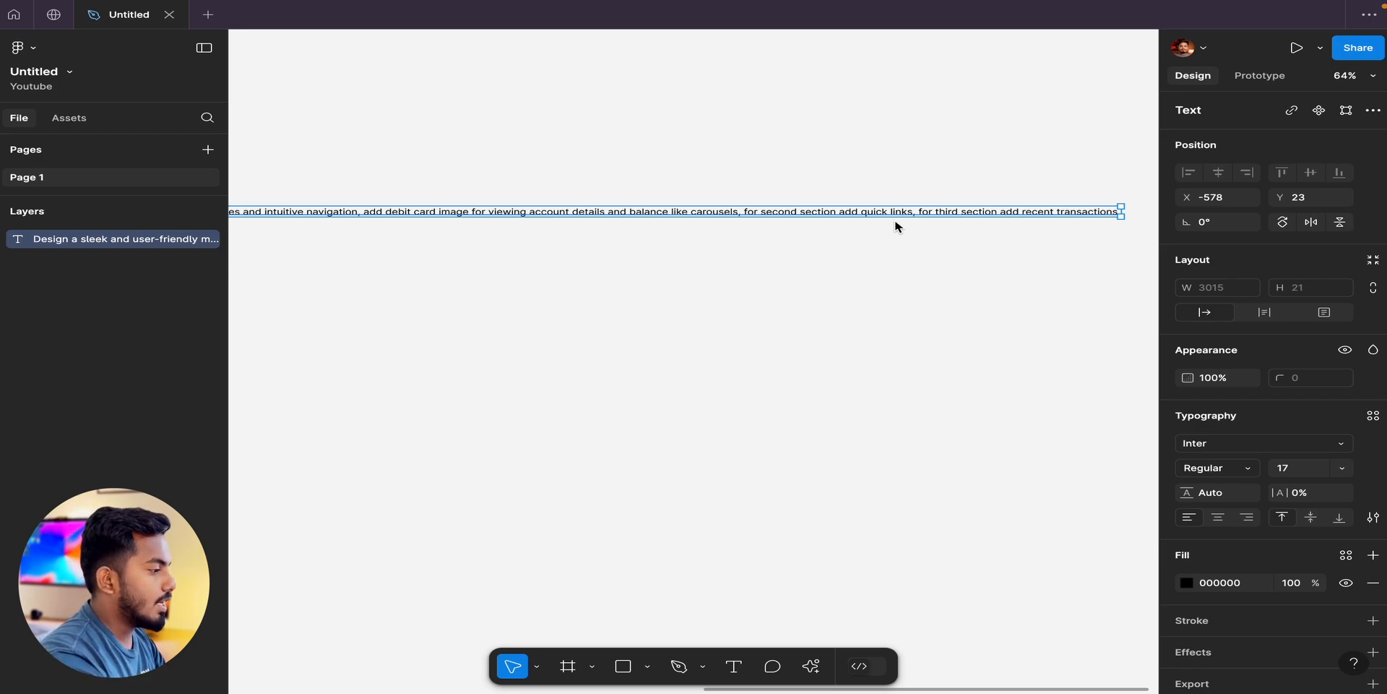
scroll(896, 226, right, 2)
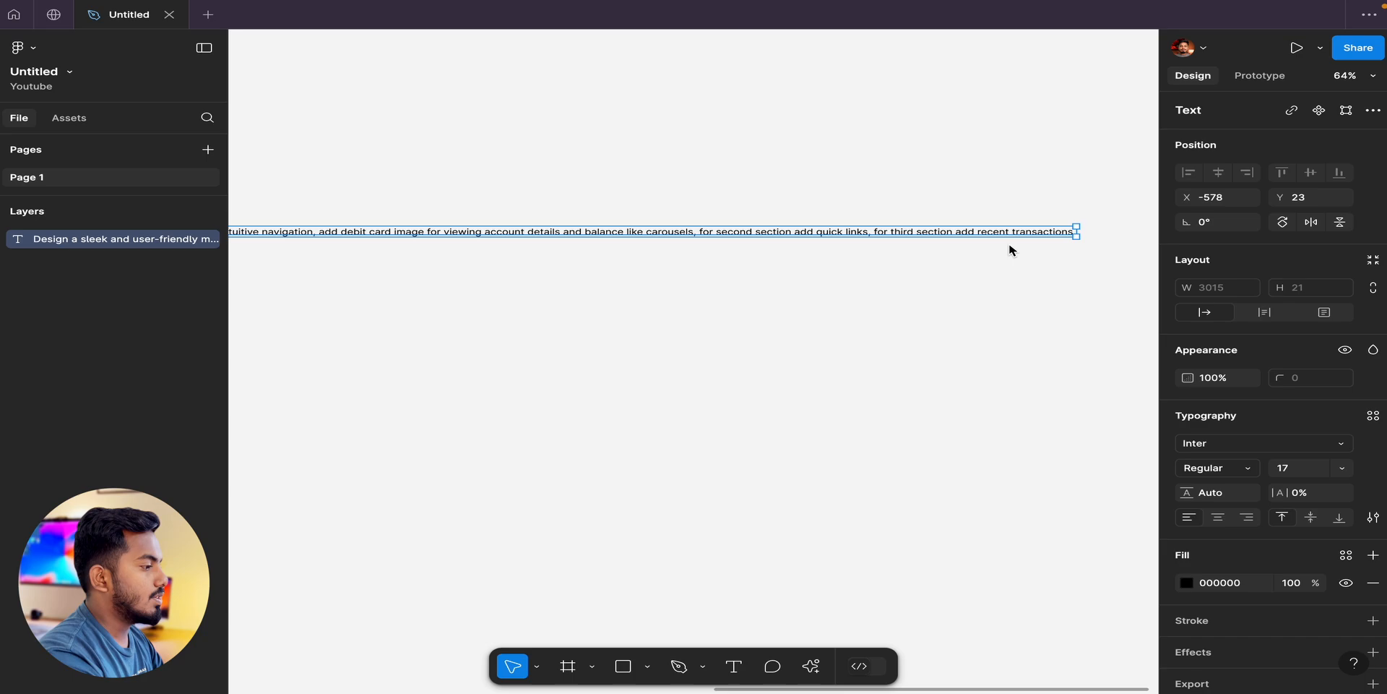
scroll(1009, 250, left, 2)
scroll(1010, 250, down, 1)
Copy the full text of the mobile banking app prompt on the canvas.
double_click(957, 218)
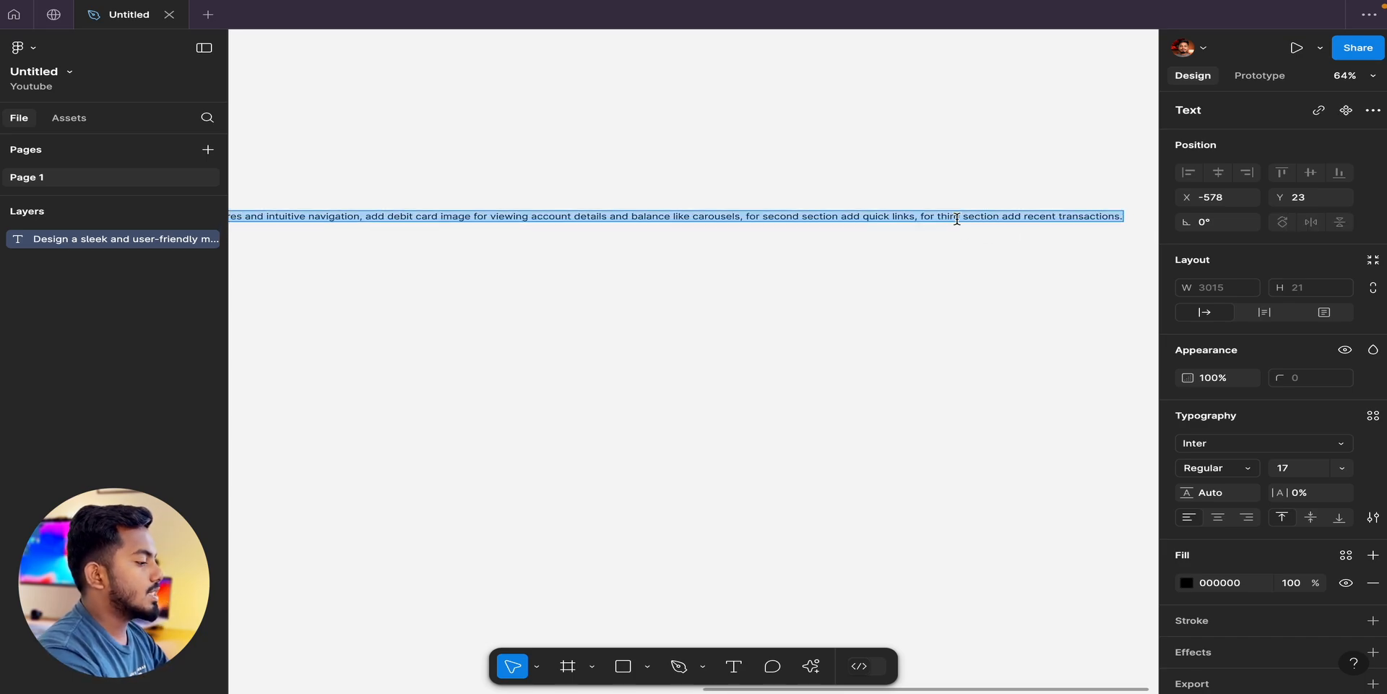
key(Escape)
scroll(876, 418, down, 5)
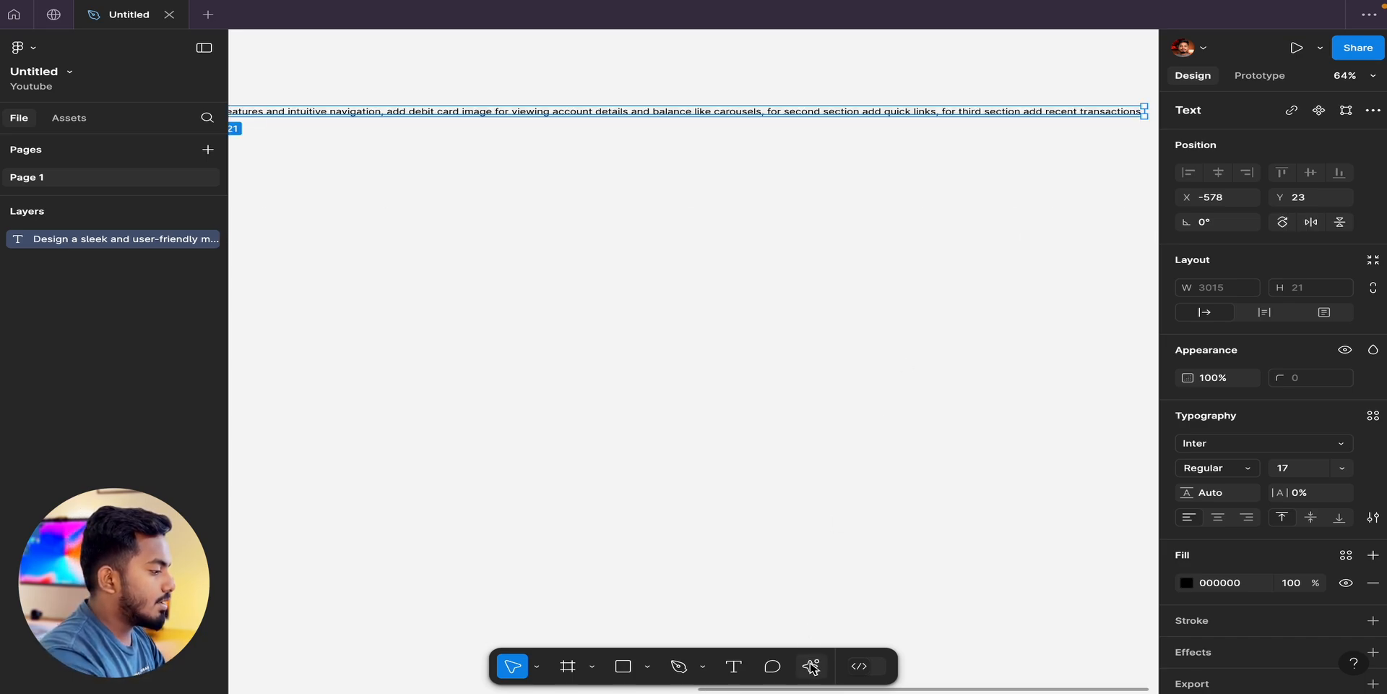
Generate a First Draft with the Basic app library, using the copied mobile banking app prompt as its description.
click(811, 666)
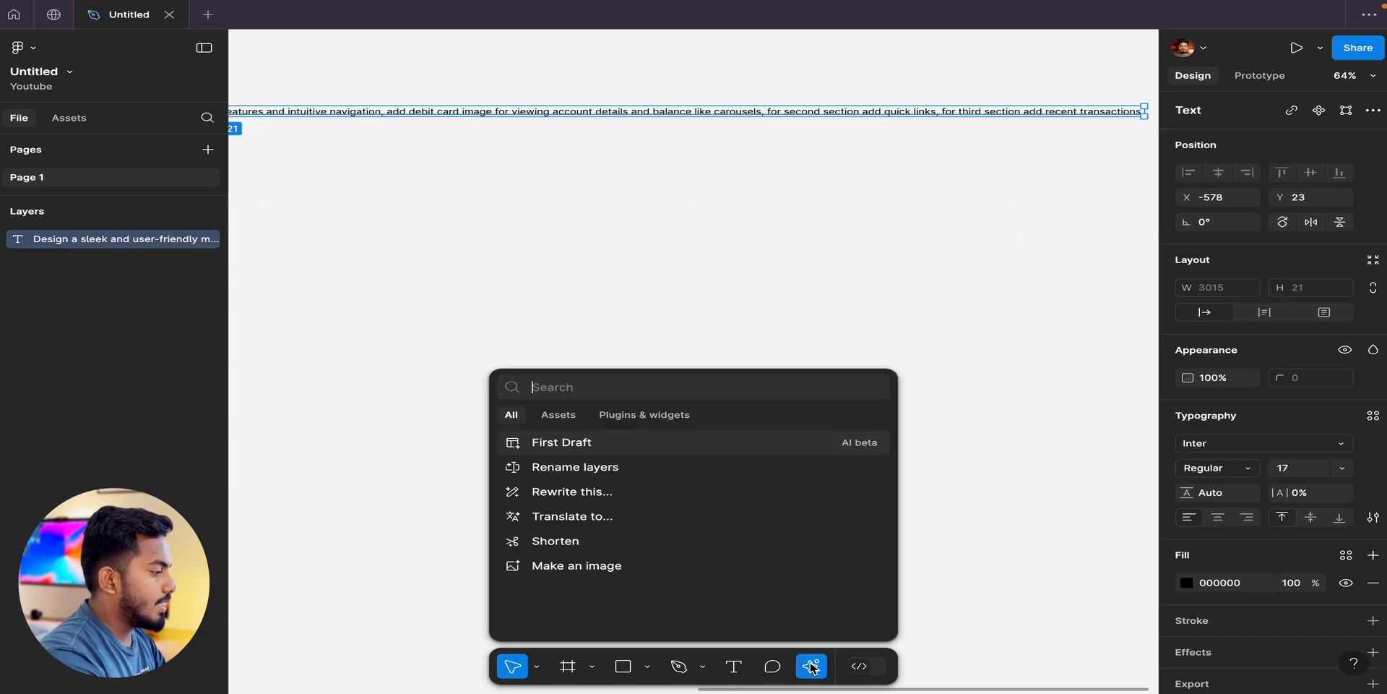
click(593, 450)
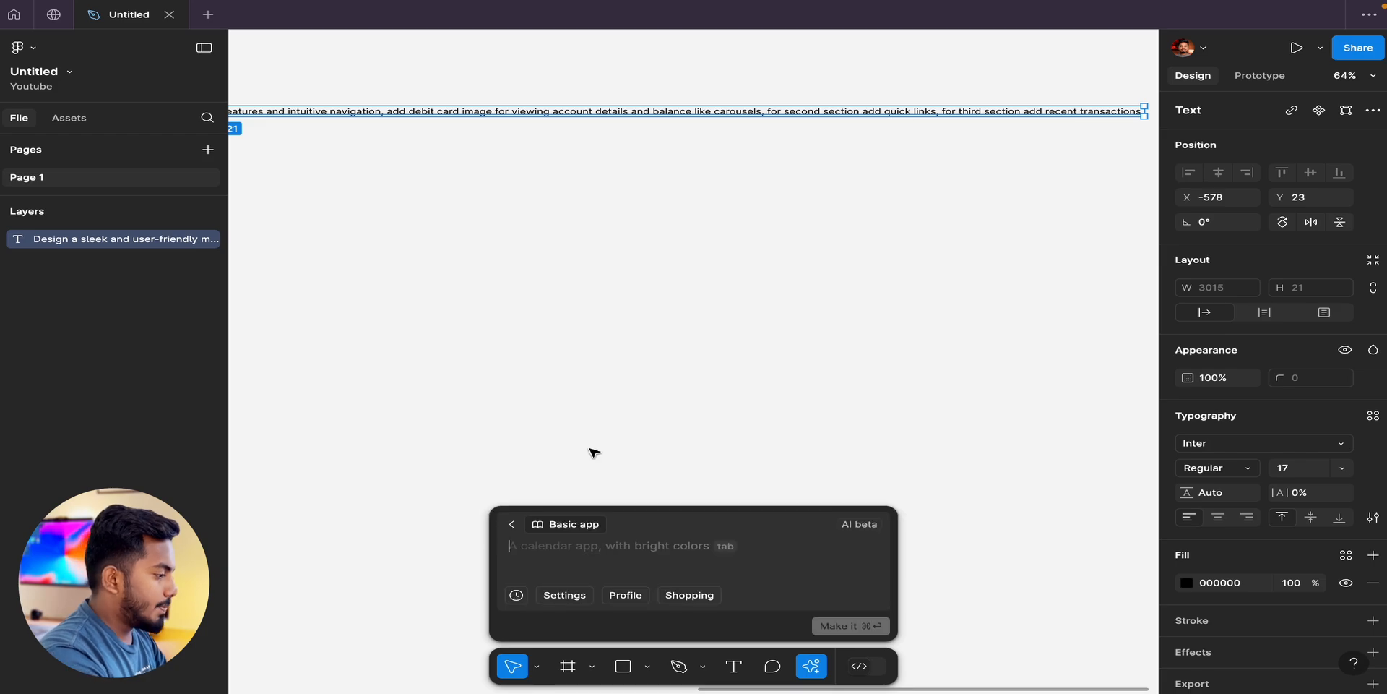
click(563, 526)
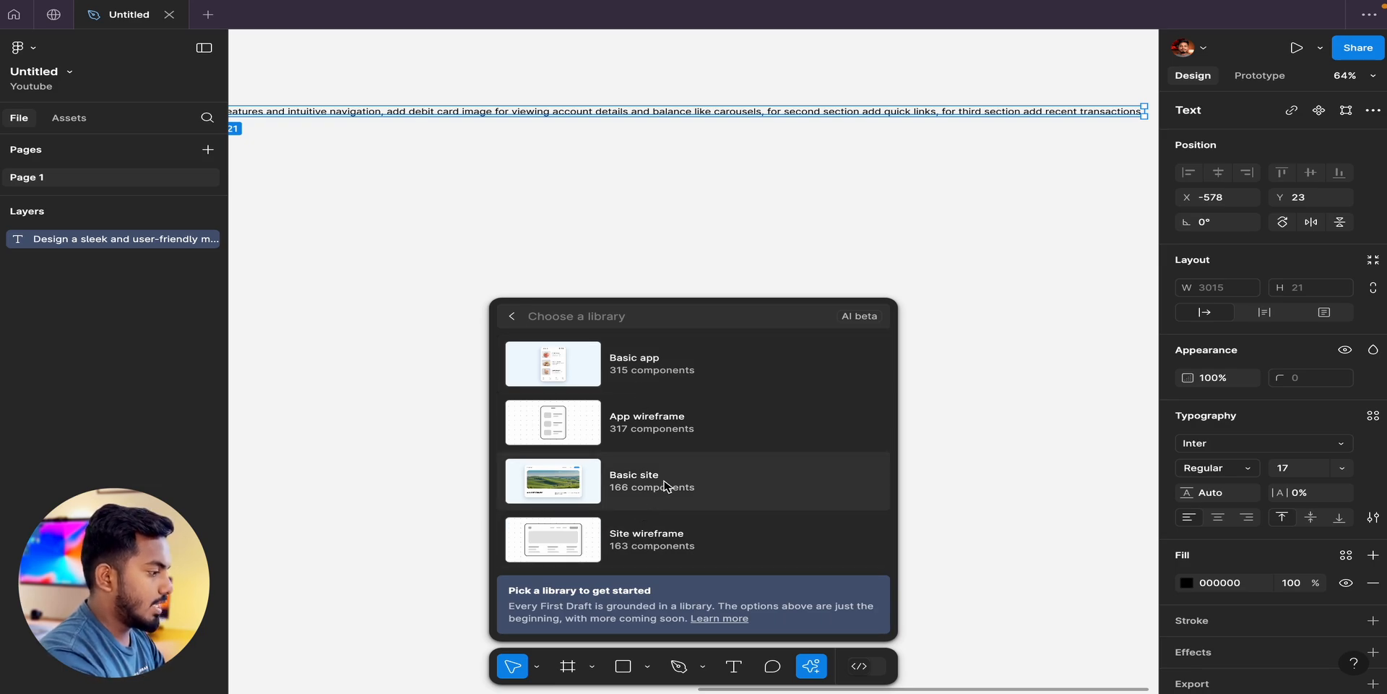
click(623, 363)
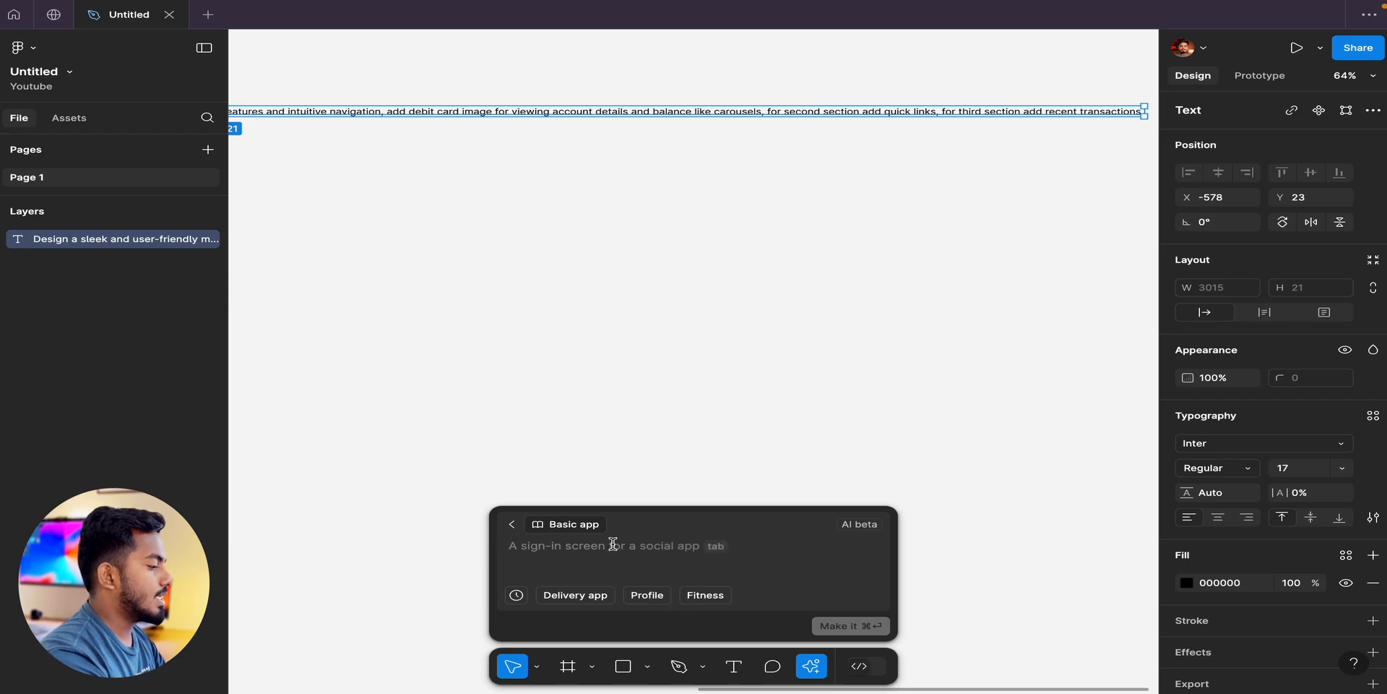
key(super+v)
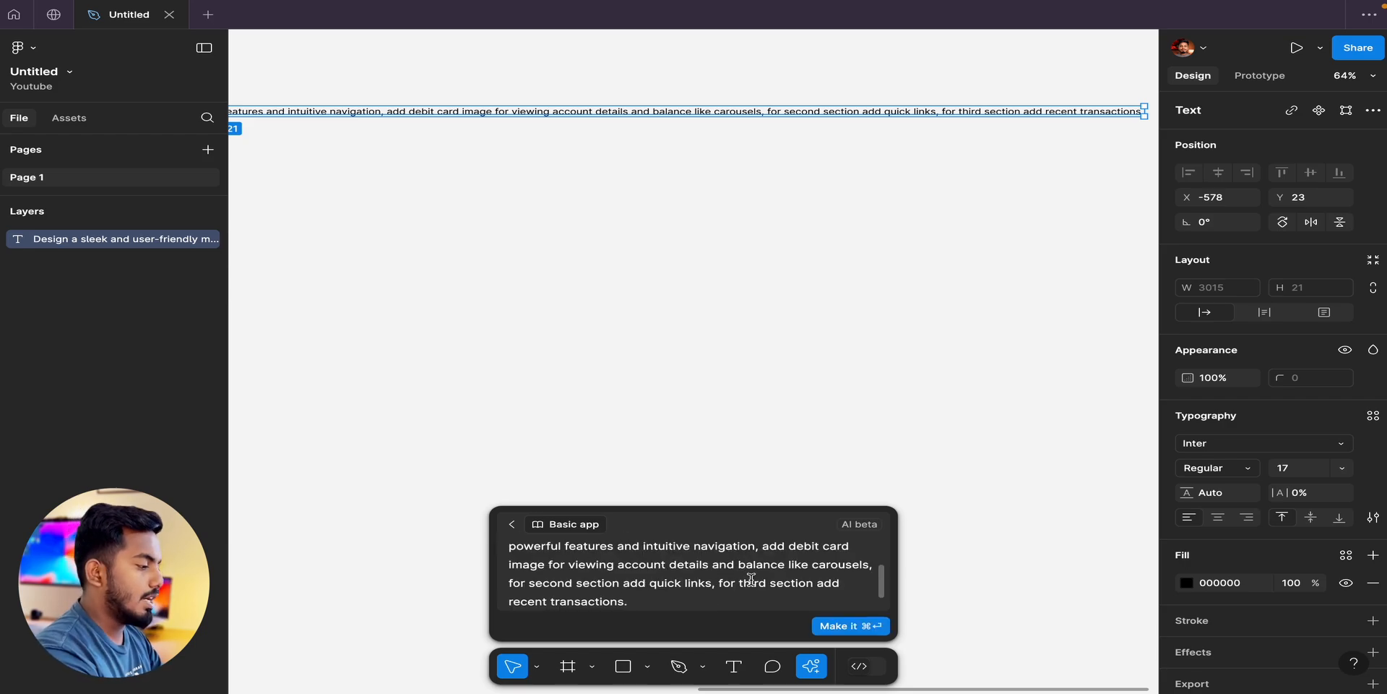
click(875, 627)
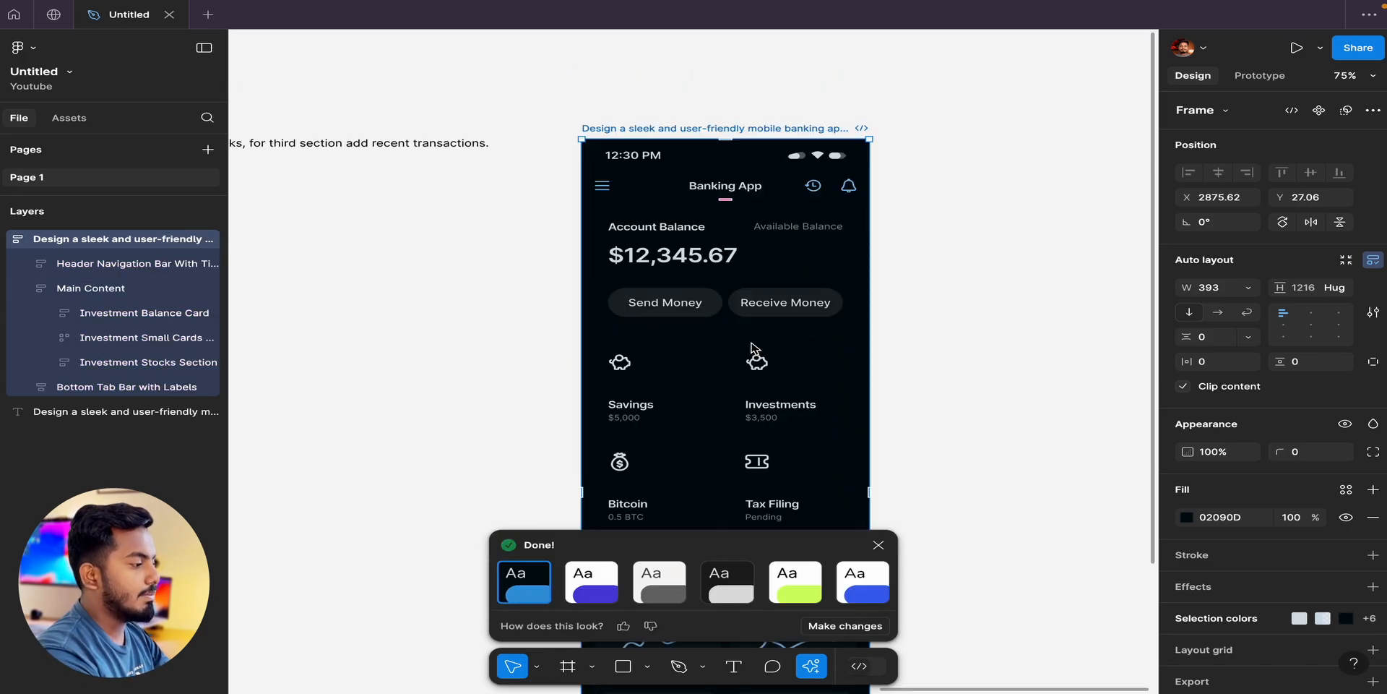
Move the generated banking app frame away from the prompt text, to about X 3172, Y 8.
click(939, 322)
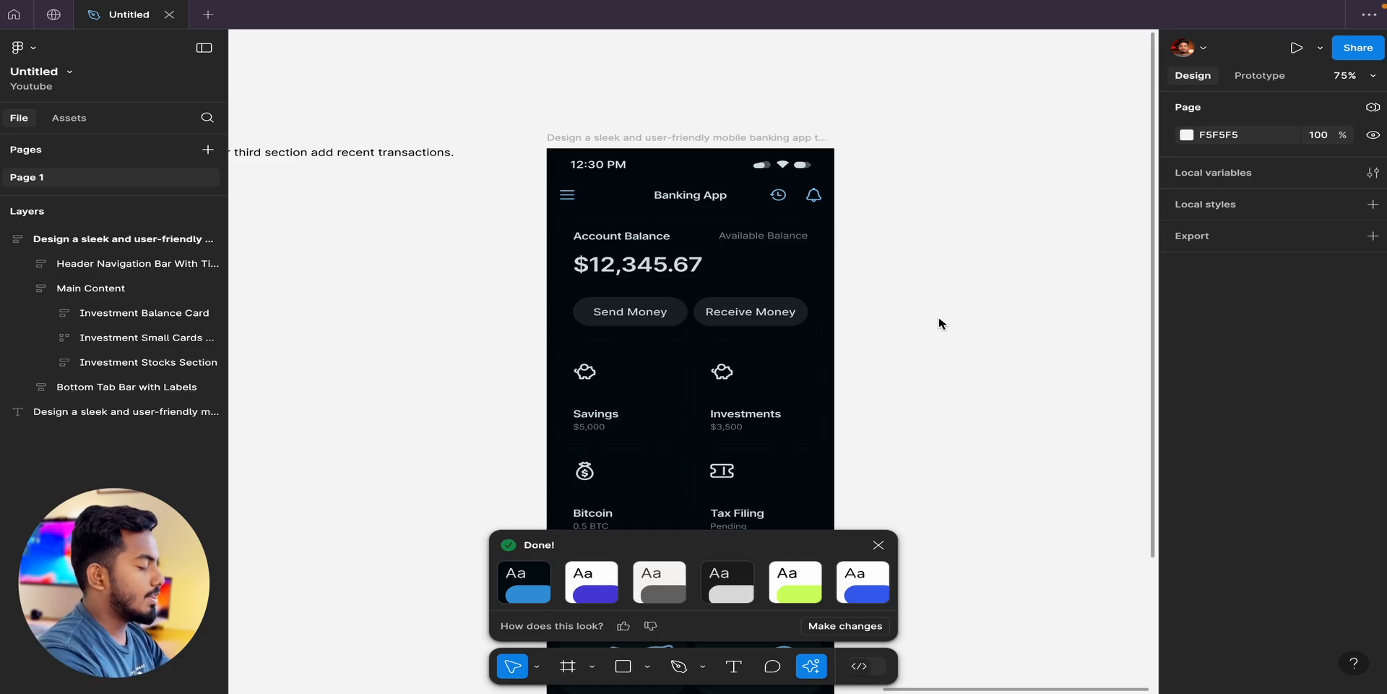
click(654, 140)
drag(654, 140, 870, 131)
Examine the generated banking app screen from its header and account balance through the transaction cards to the bottom tab bar.
scroll(879, 267, down, 2)
scroll(880, 268, right, 1)
scroll(882, 270, up, 5)
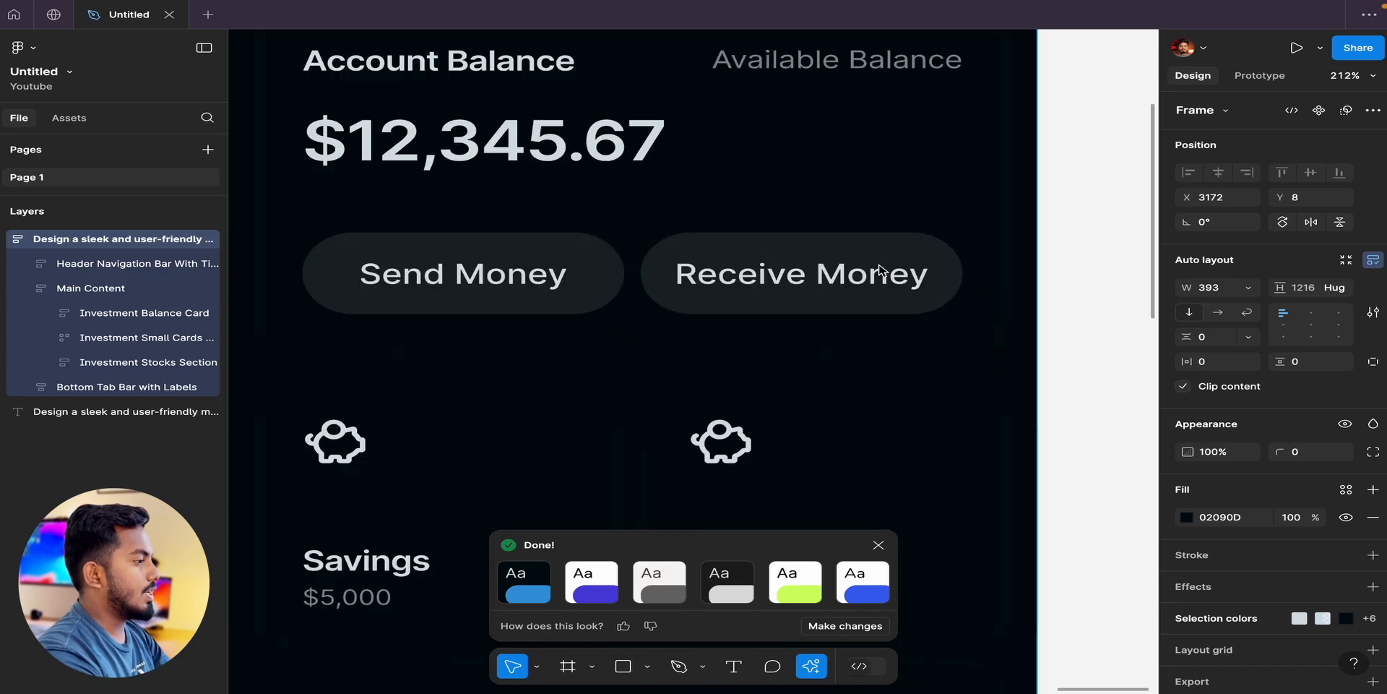
scroll(880, 271, down, 2)
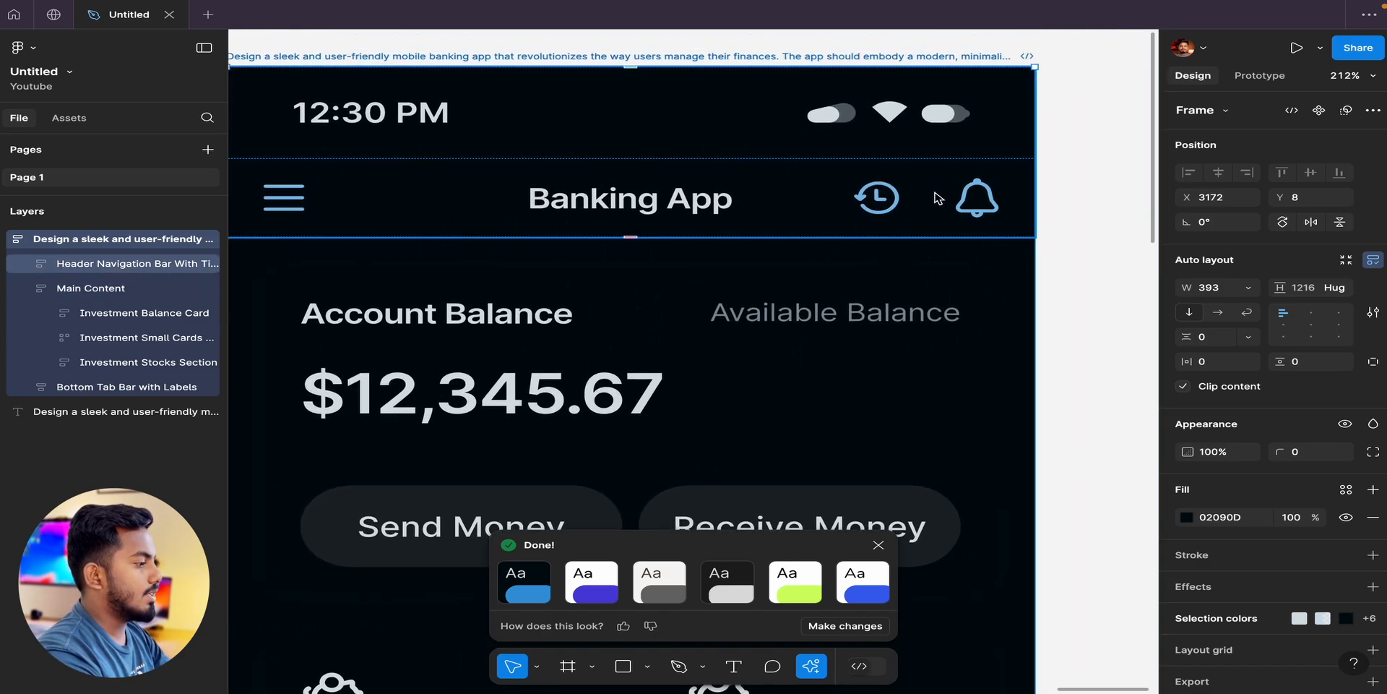
scroll(937, 200, down, 2)
scroll(937, 200, left, 1)
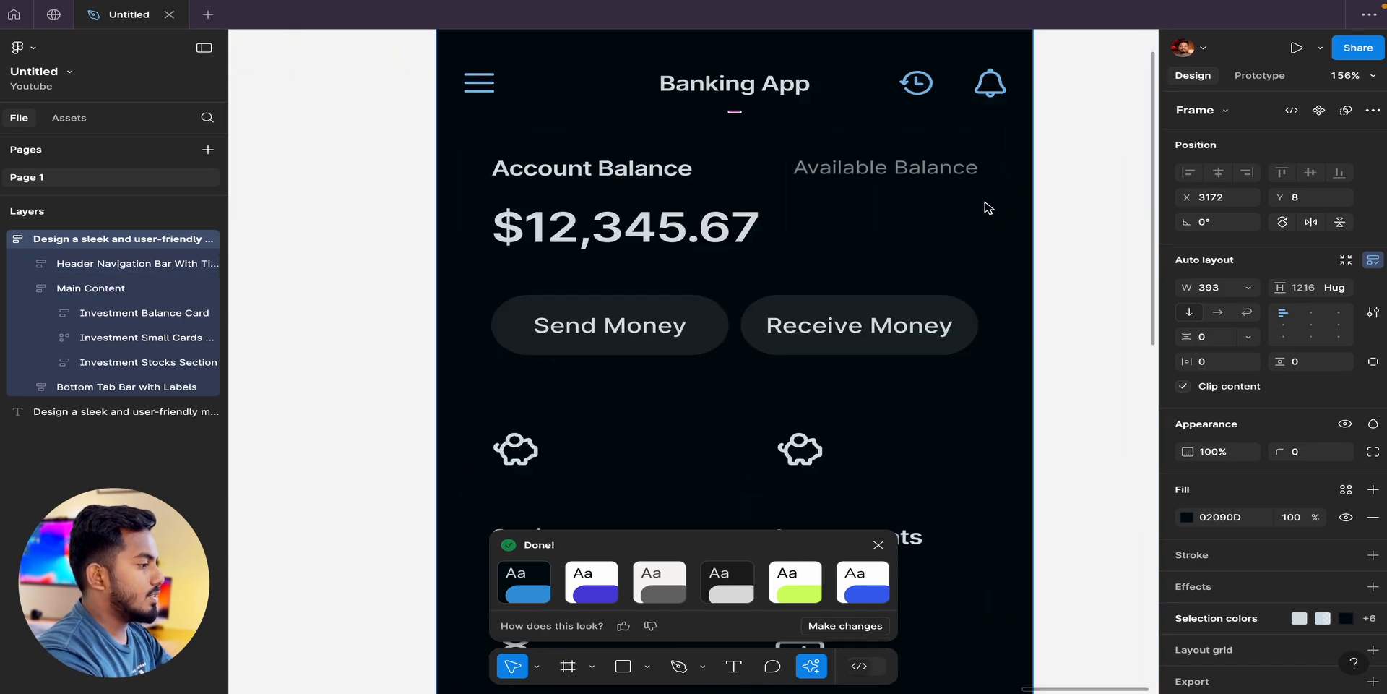
click(775, 84)
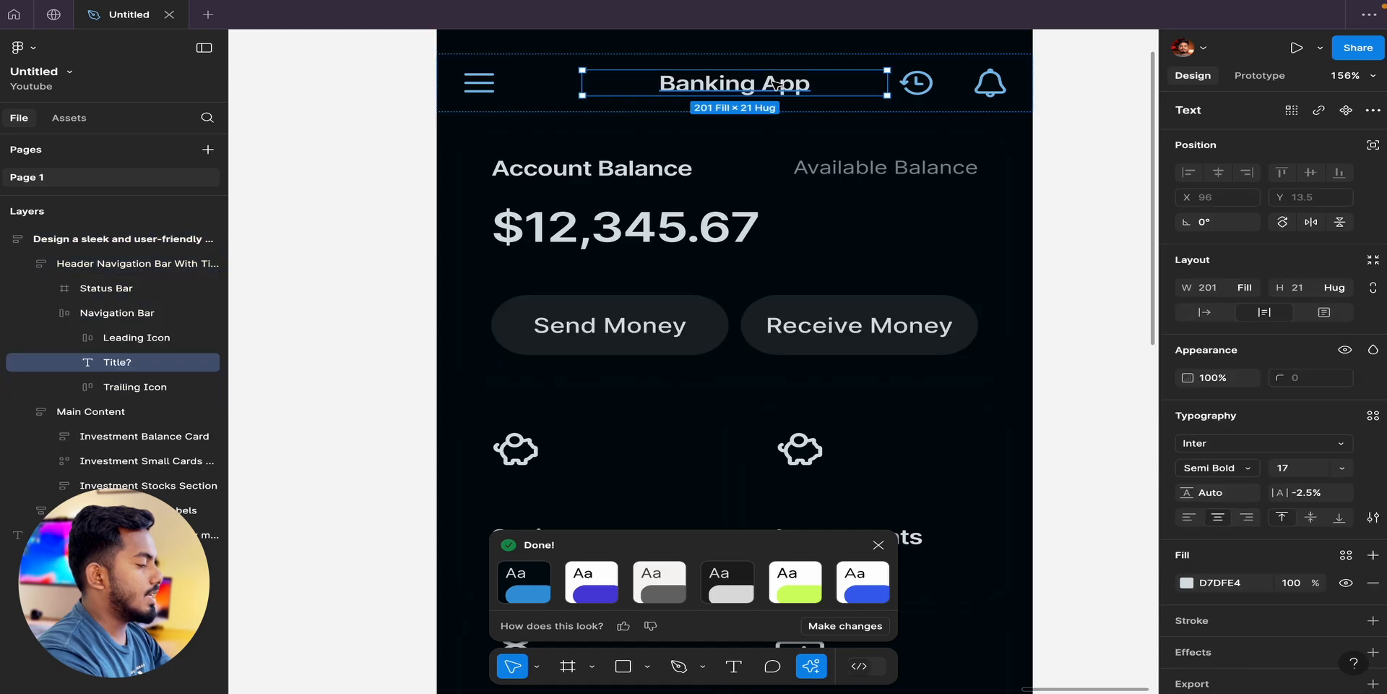
click(1137, 208)
scroll(950, 316, down, 3)
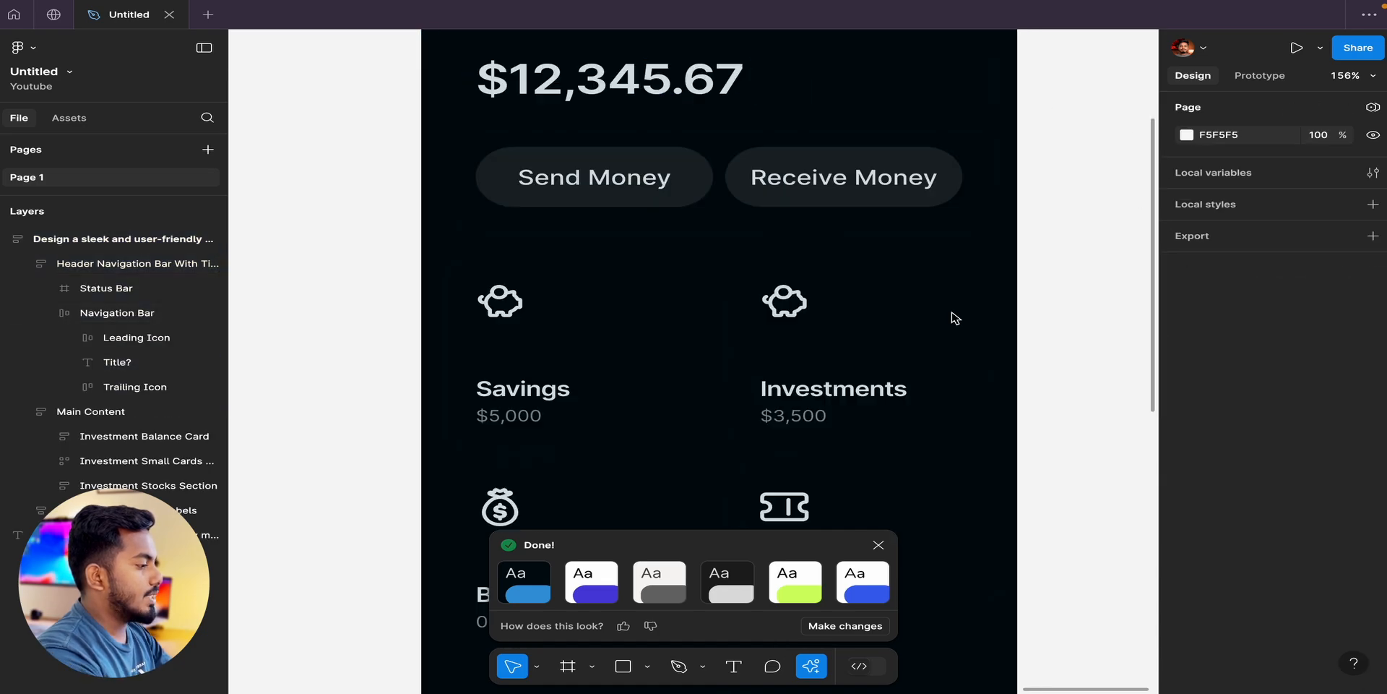
scroll(931, 466, down, 5)
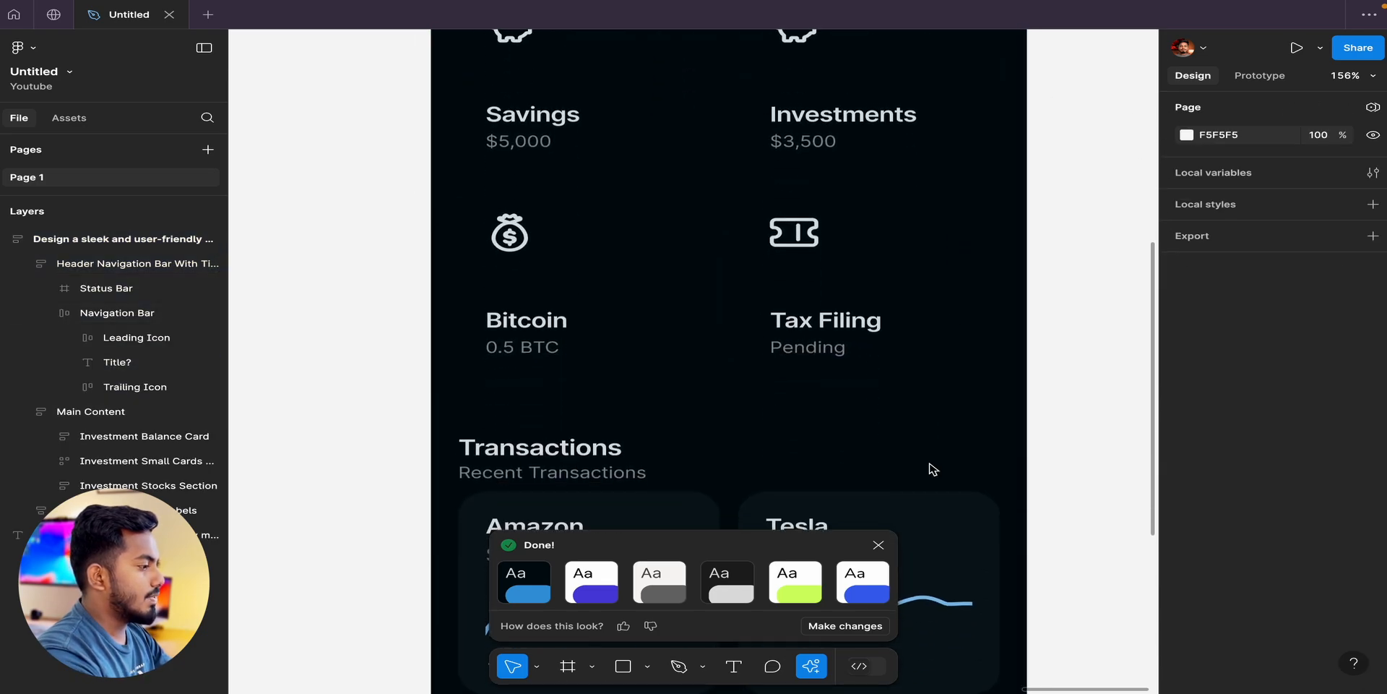
scroll(734, 130, down, 4)
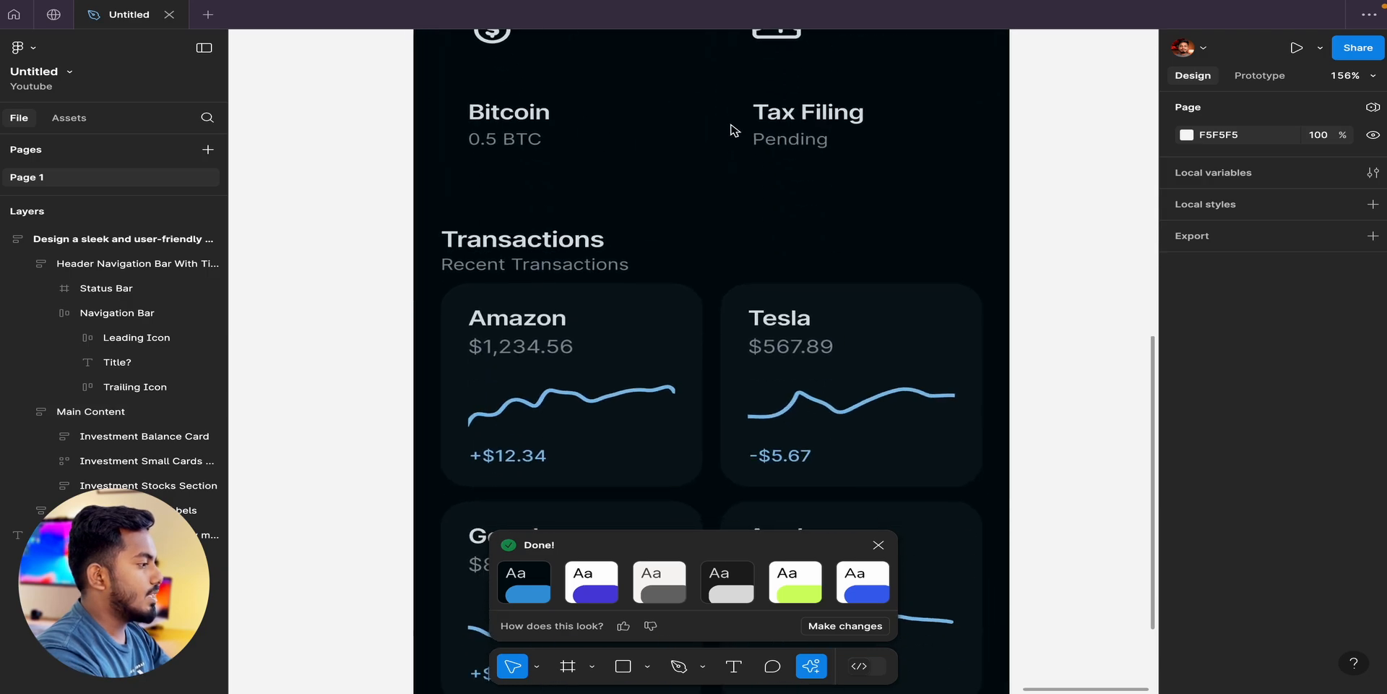
scroll(787, 294, down, 2)
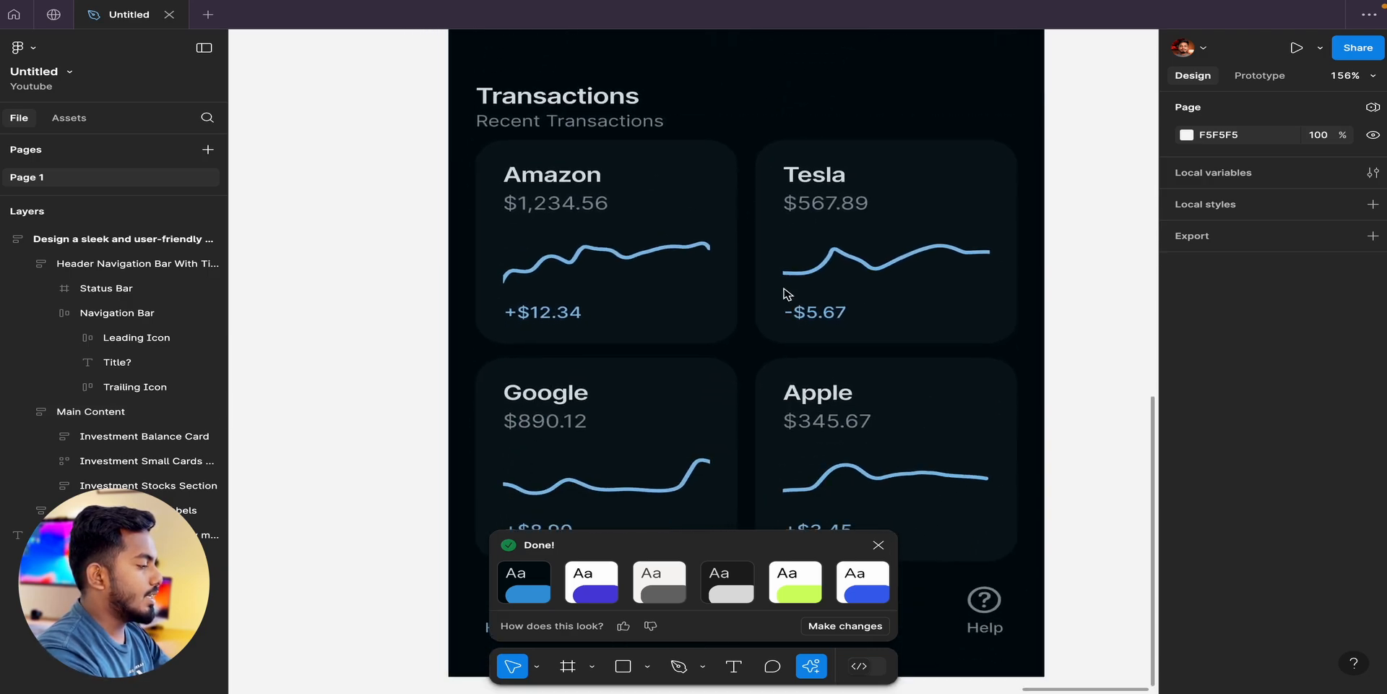
scroll(786, 294, down, 2)
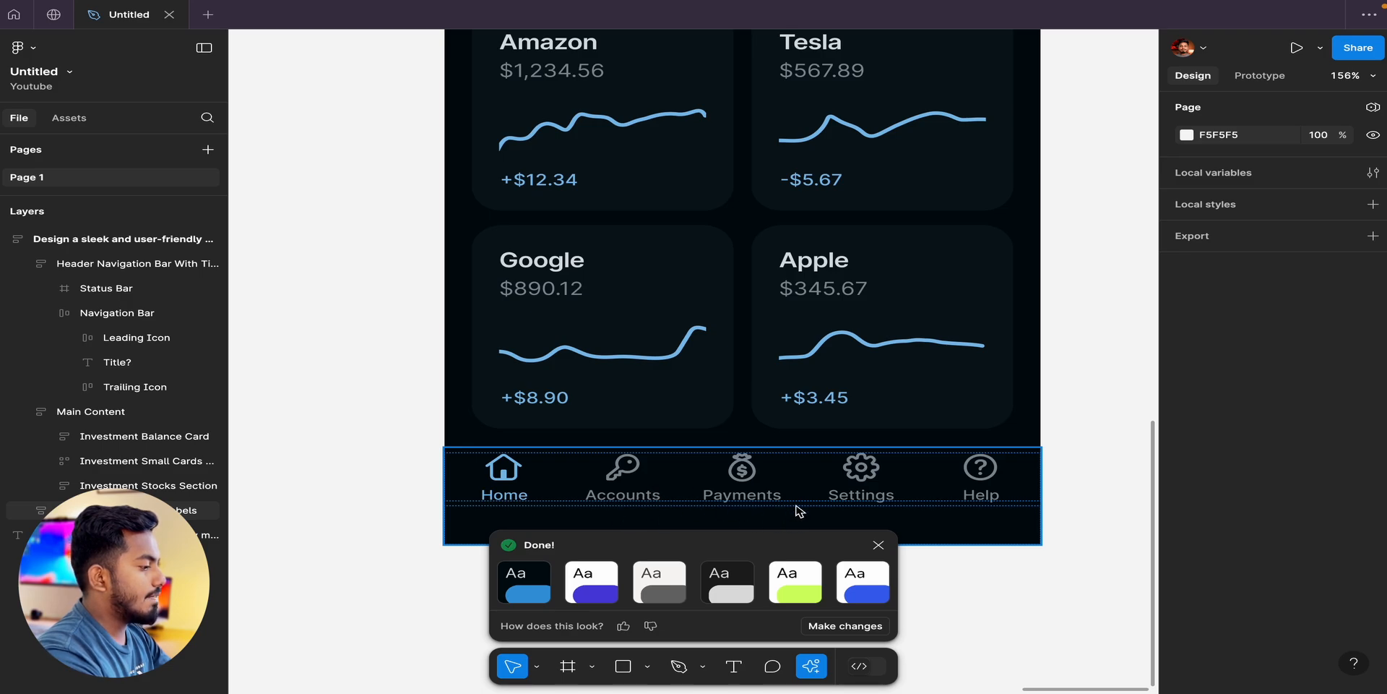
scroll(706, 241, down, 5)
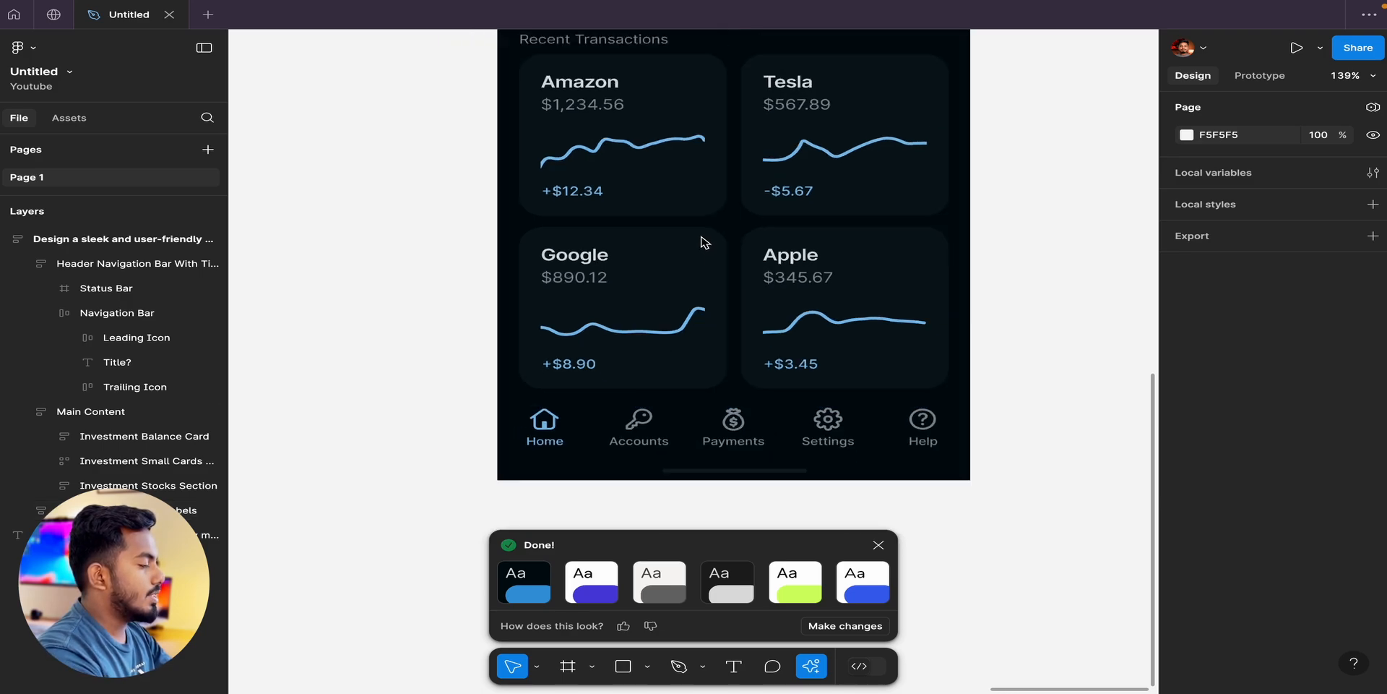
Try the white-and-purple, dark grey and white-and-blue themes on the generated screen, and return to the black-and-blue theme.
click(580, 593)
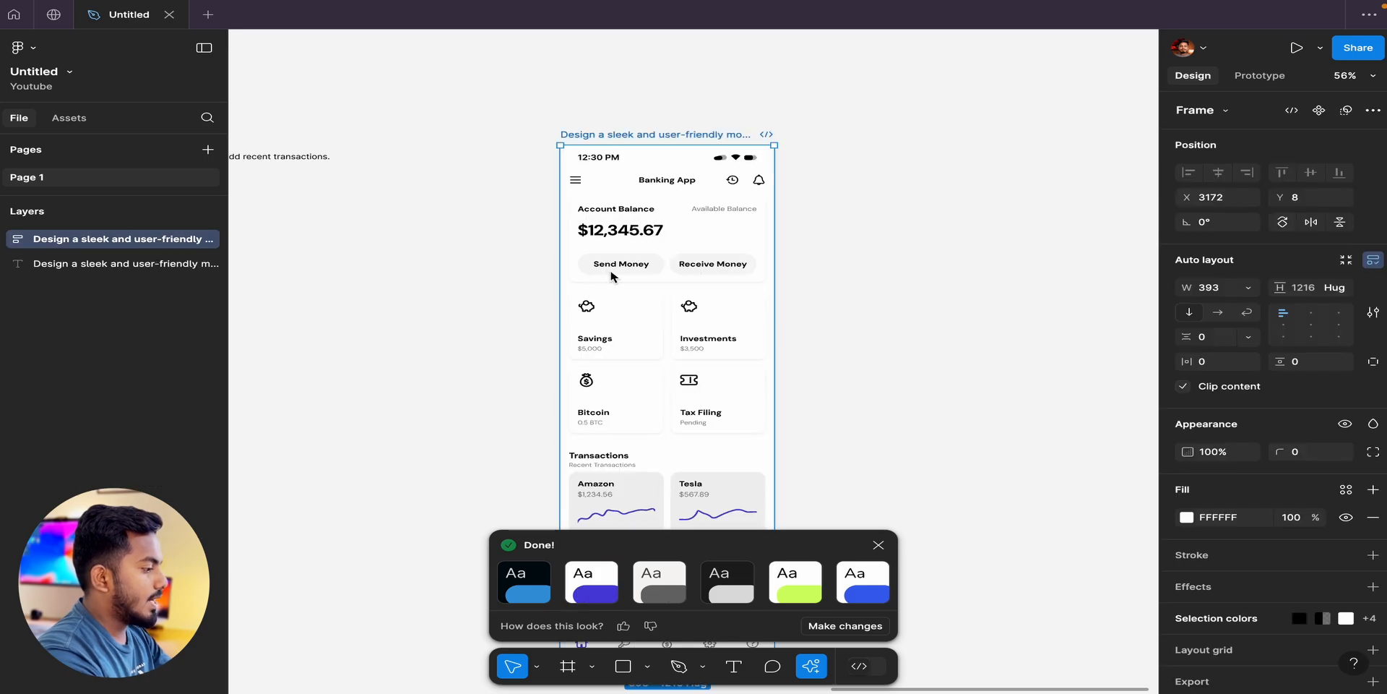
click(728, 582)
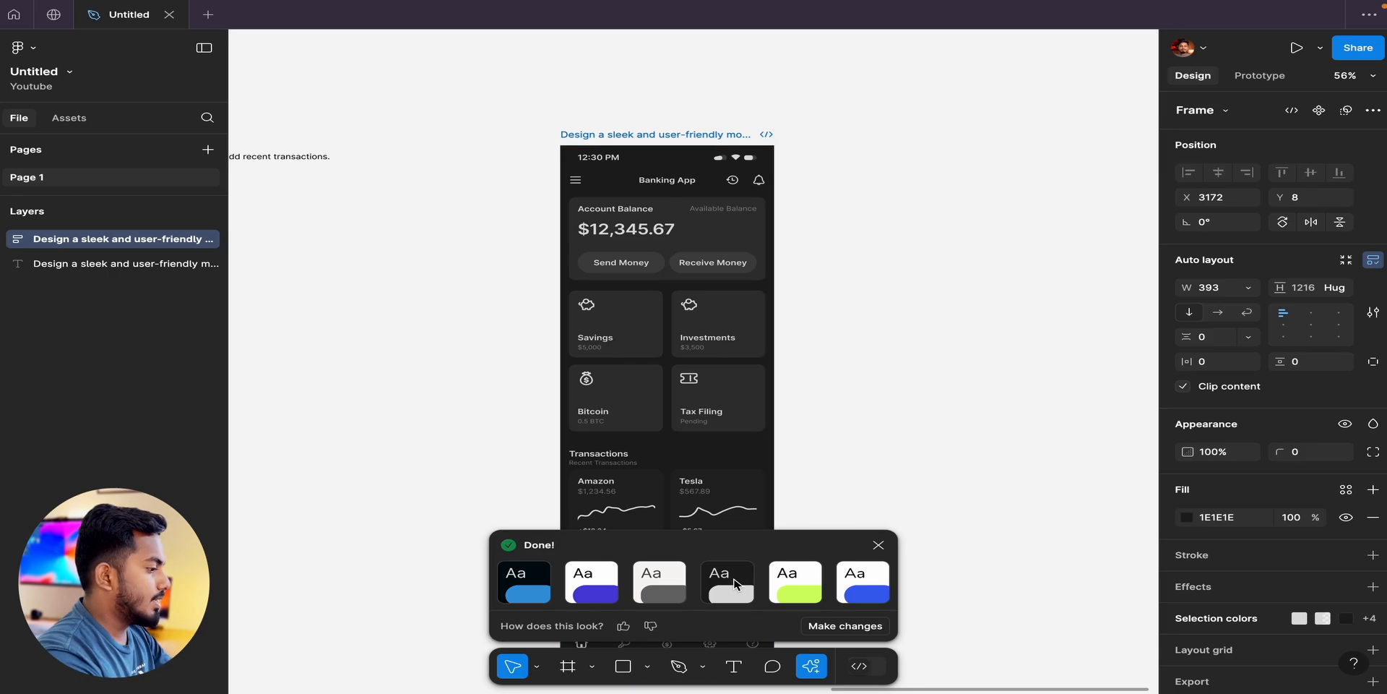
click(863, 585)
click(729, 586)
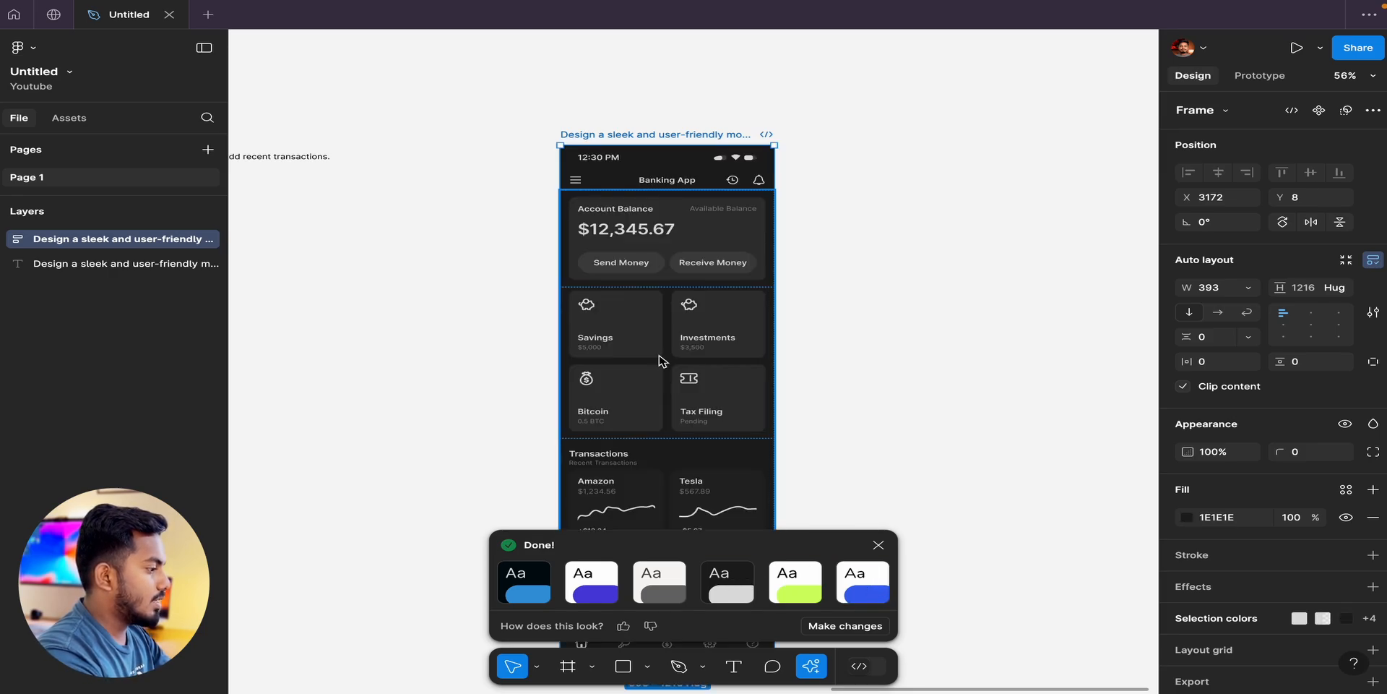
click(529, 598)
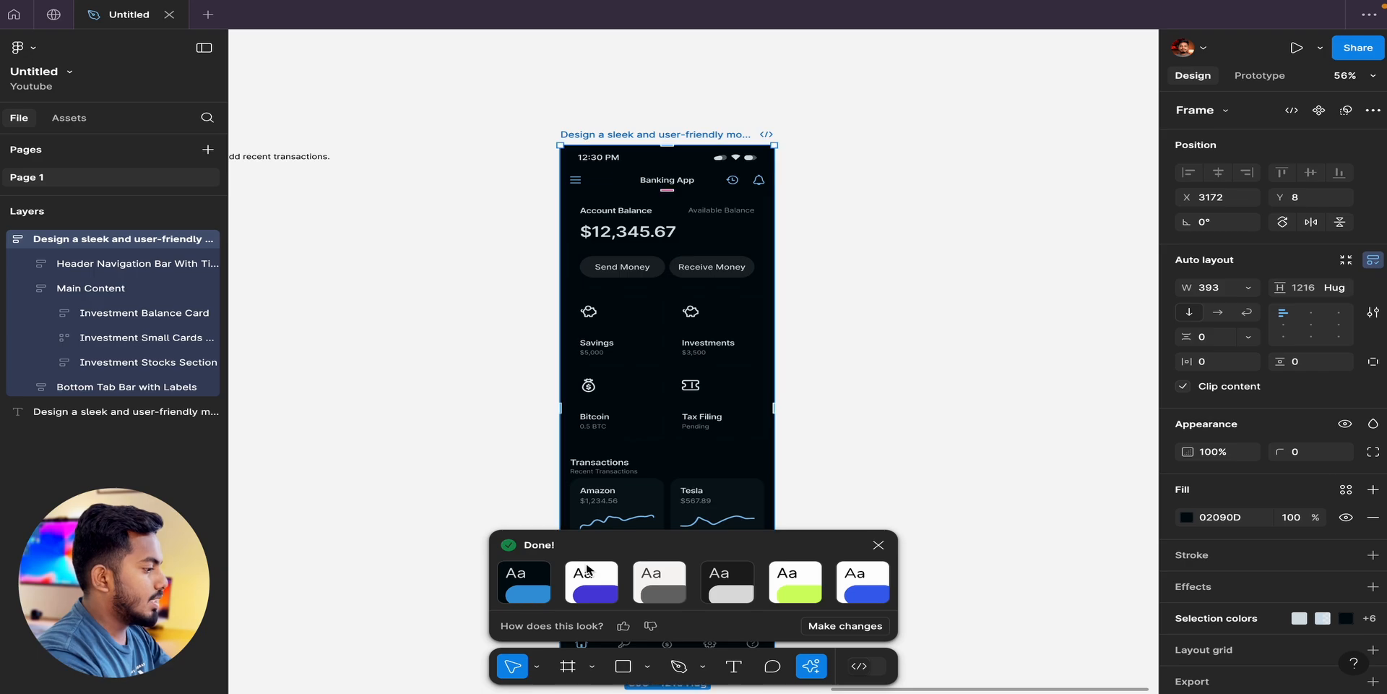
Apply the dark grey theme to the generated banking app screen.
click(719, 587)
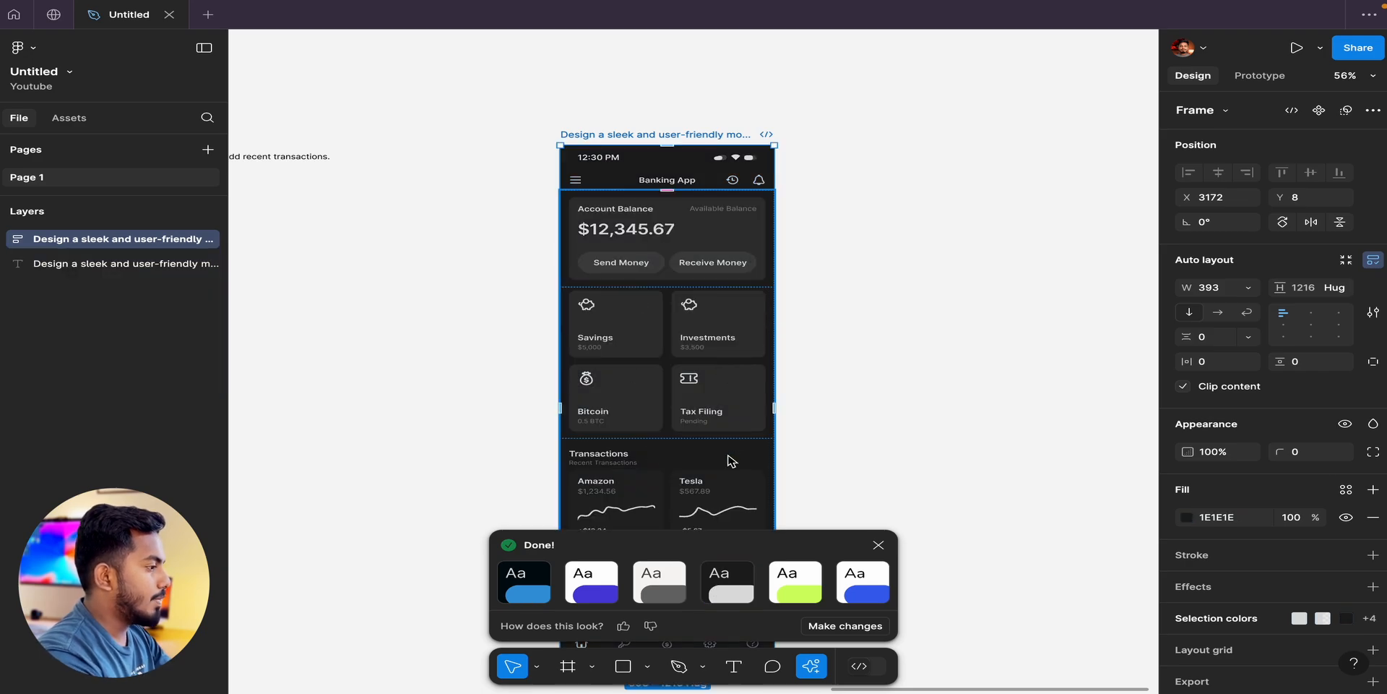
scroll(898, 350, down, 2)
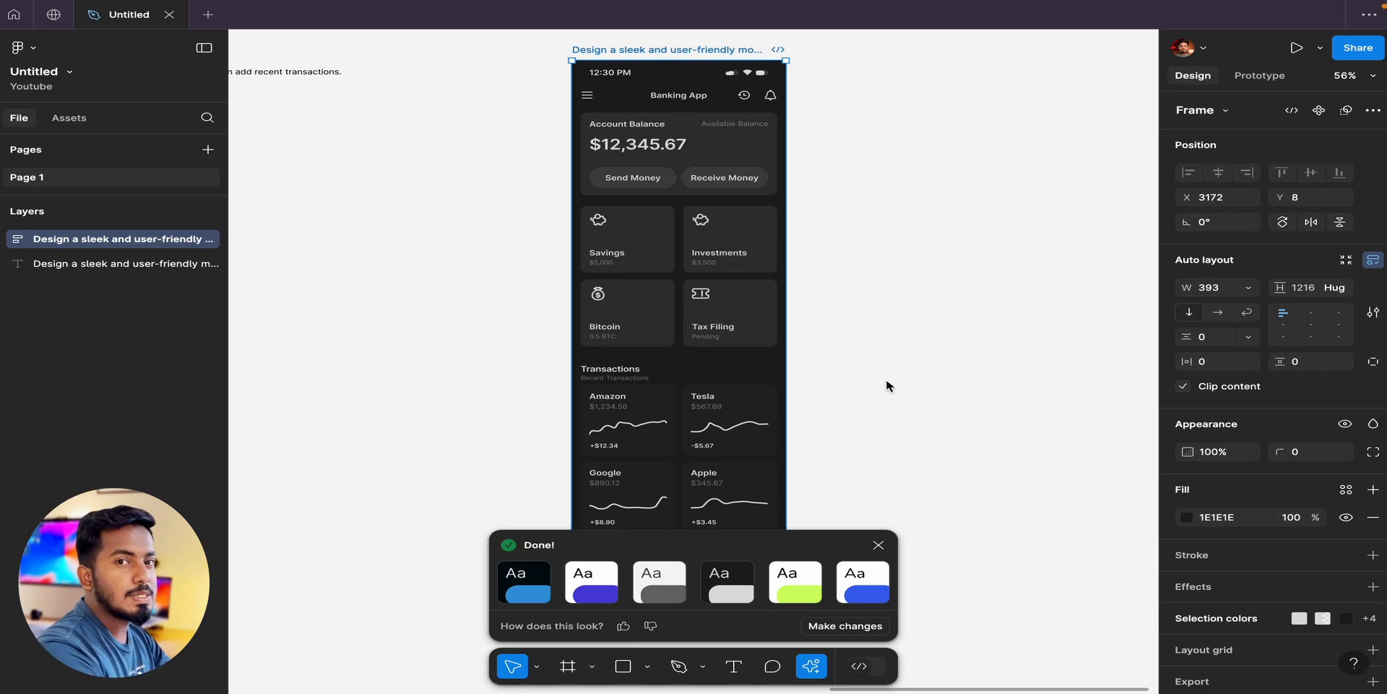
scroll(887, 381, down, 4)
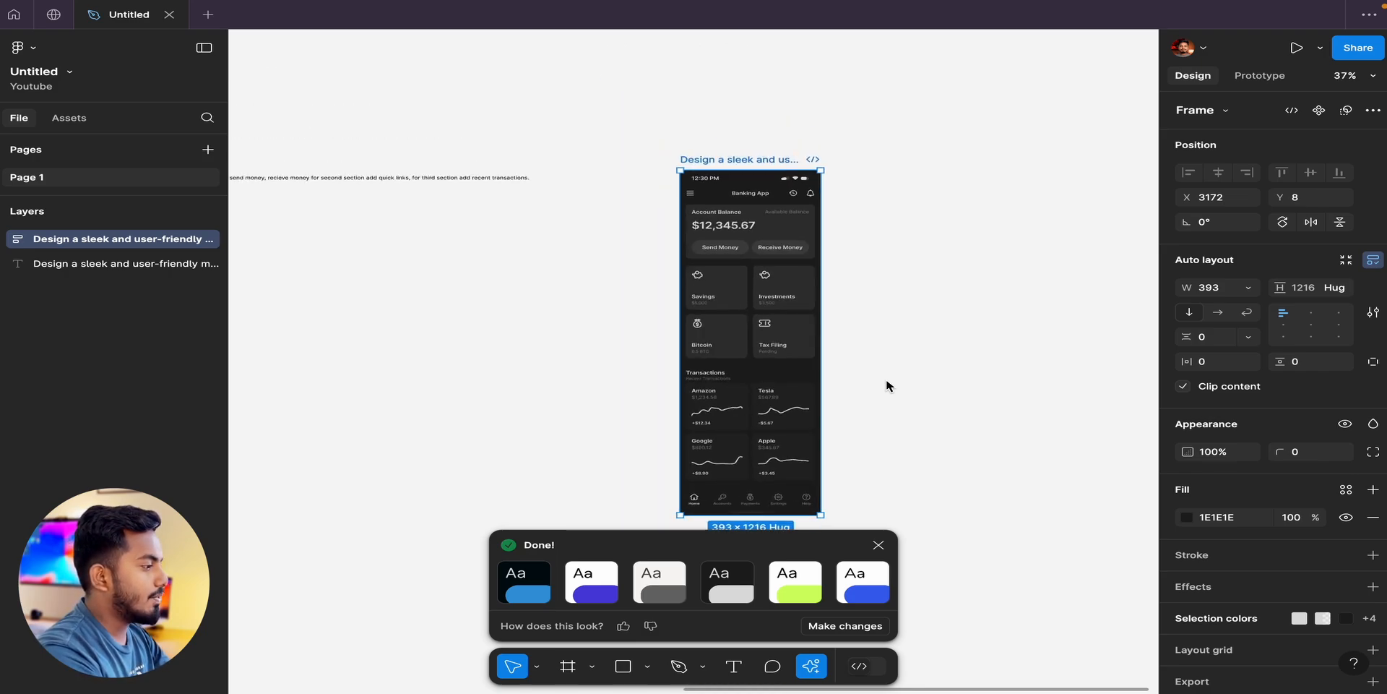
Widen the generated banking app frame to 470 from its right edge and deselect it.
scroll(838, 325, right, 2)
scroll(793, 260, up, 5)
scroll(795, 250, up, 2)
scroll(794, 255, down, 2)
scroll(795, 254, left, 1)
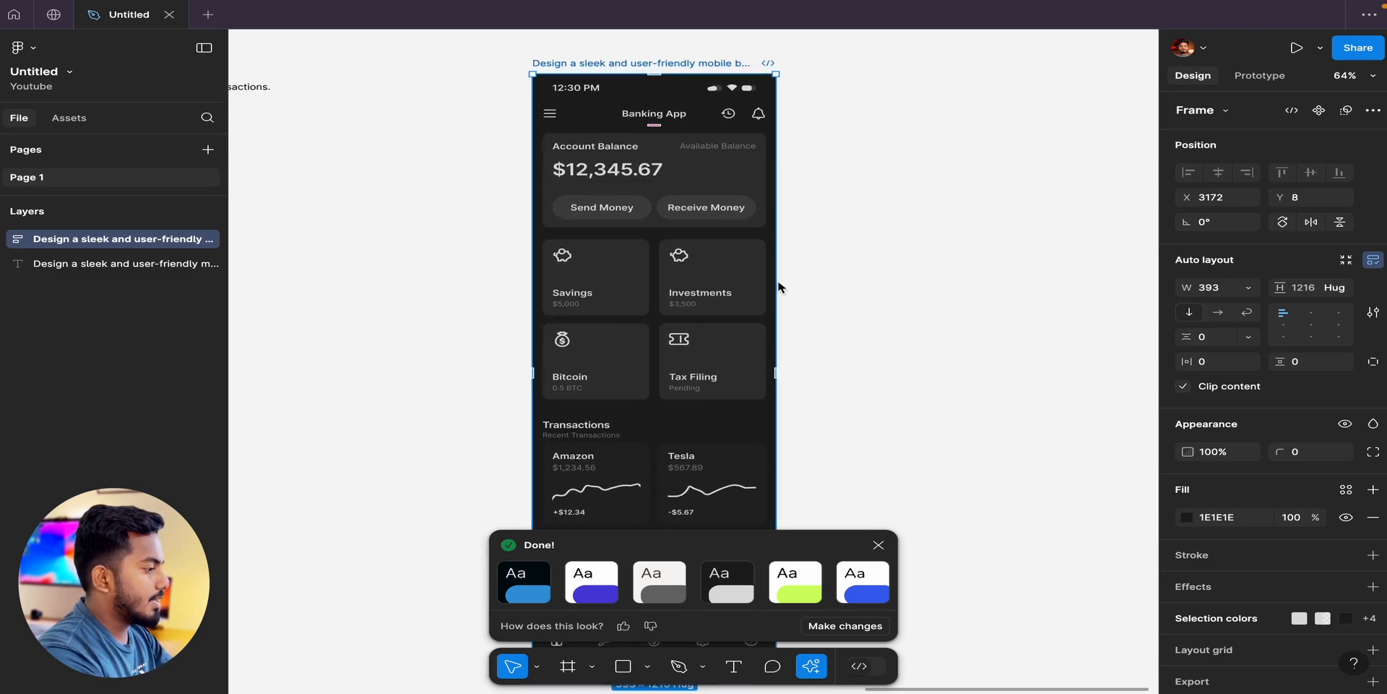
drag(778, 381, 824, 386)
click(859, 388)
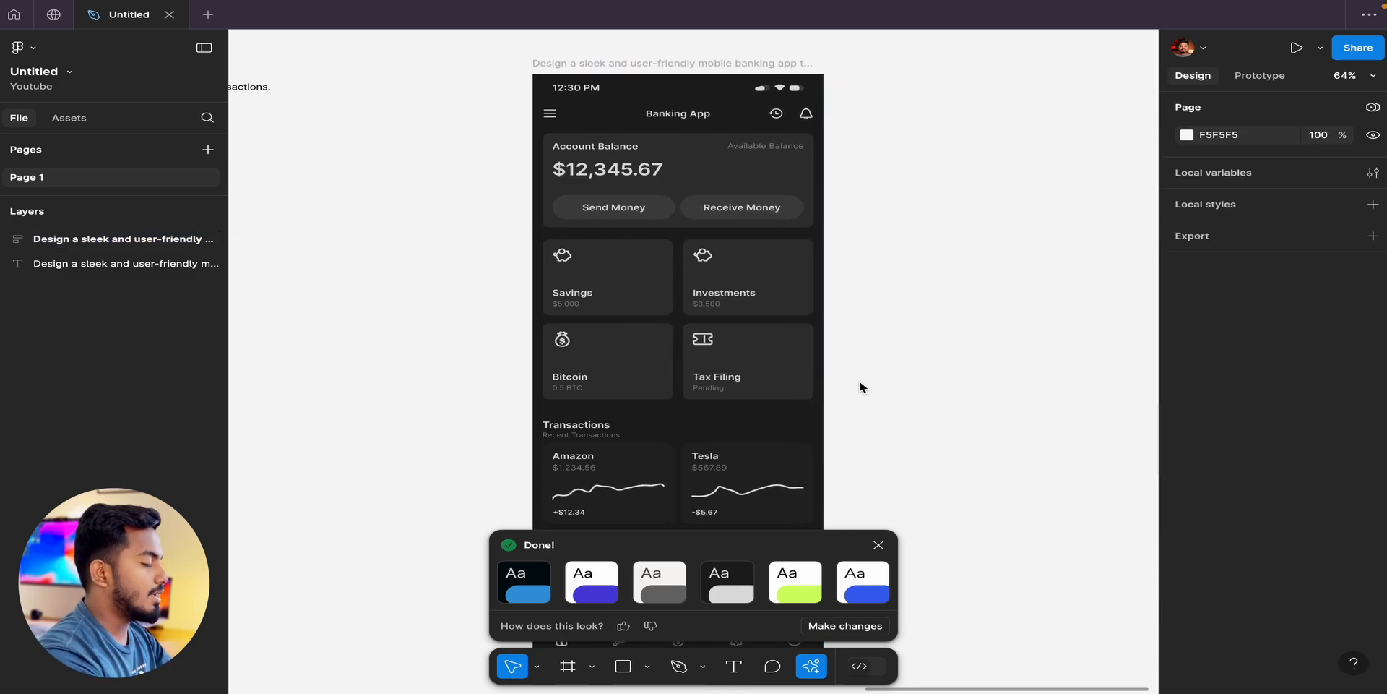
Examine how the header, balance card, quick links and transaction cards fill the widened banking app screen.
scroll(859, 388, down, 2)
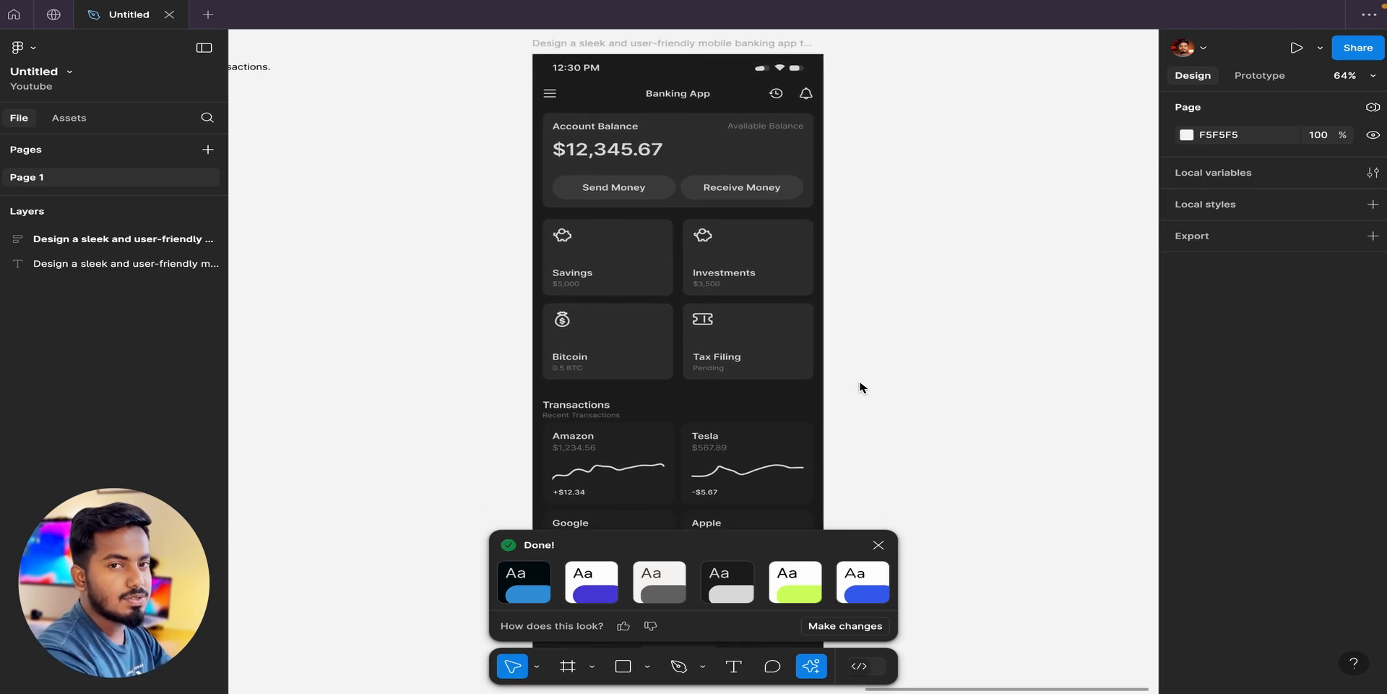
scroll(860, 388, down, 10)
scroll(859, 388, right, 1)
scroll(859, 388, up, 9)
scroll(860, 388, up, 5)
scroll(860, 388, left, 3)
scroll(860, 388, down, 4)
scroll(860, 388, up, 2)
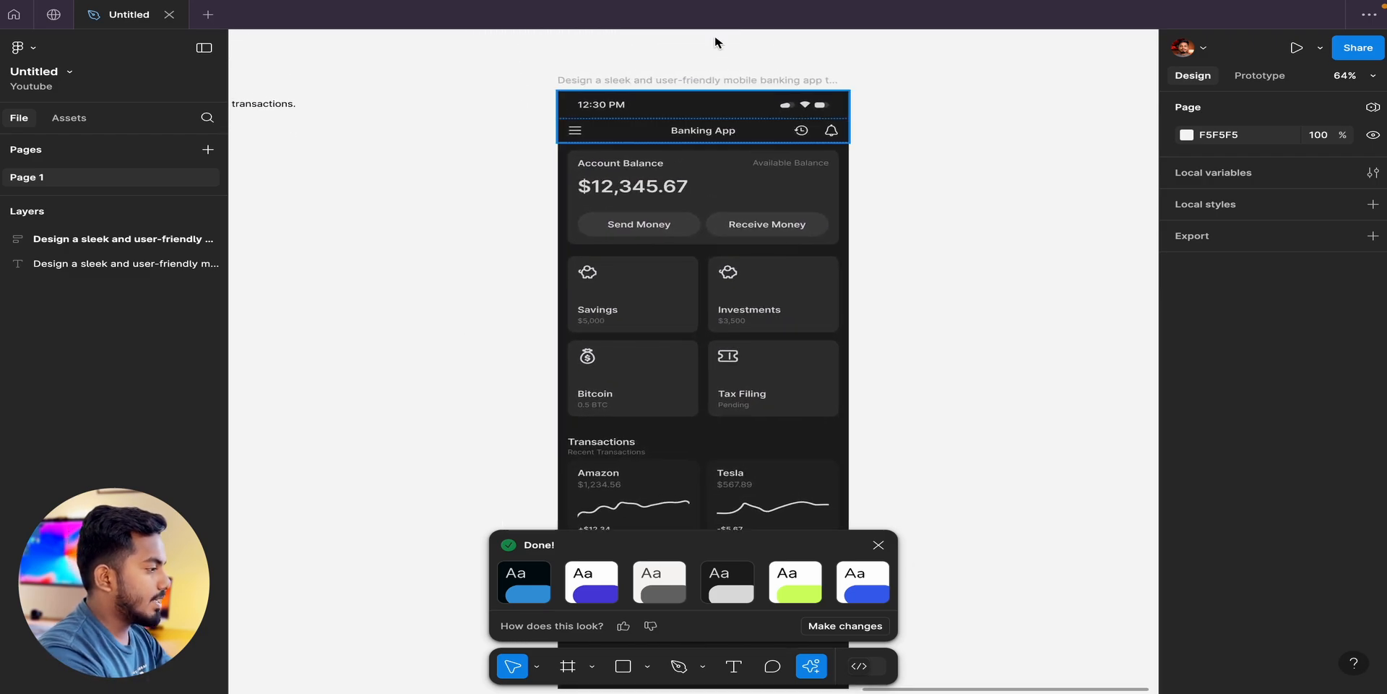
Inspect the generated frame's layer structure, expanding the Investment Stocks Section and checking the Main Content group.
click(636, 110)
click(4, 239)
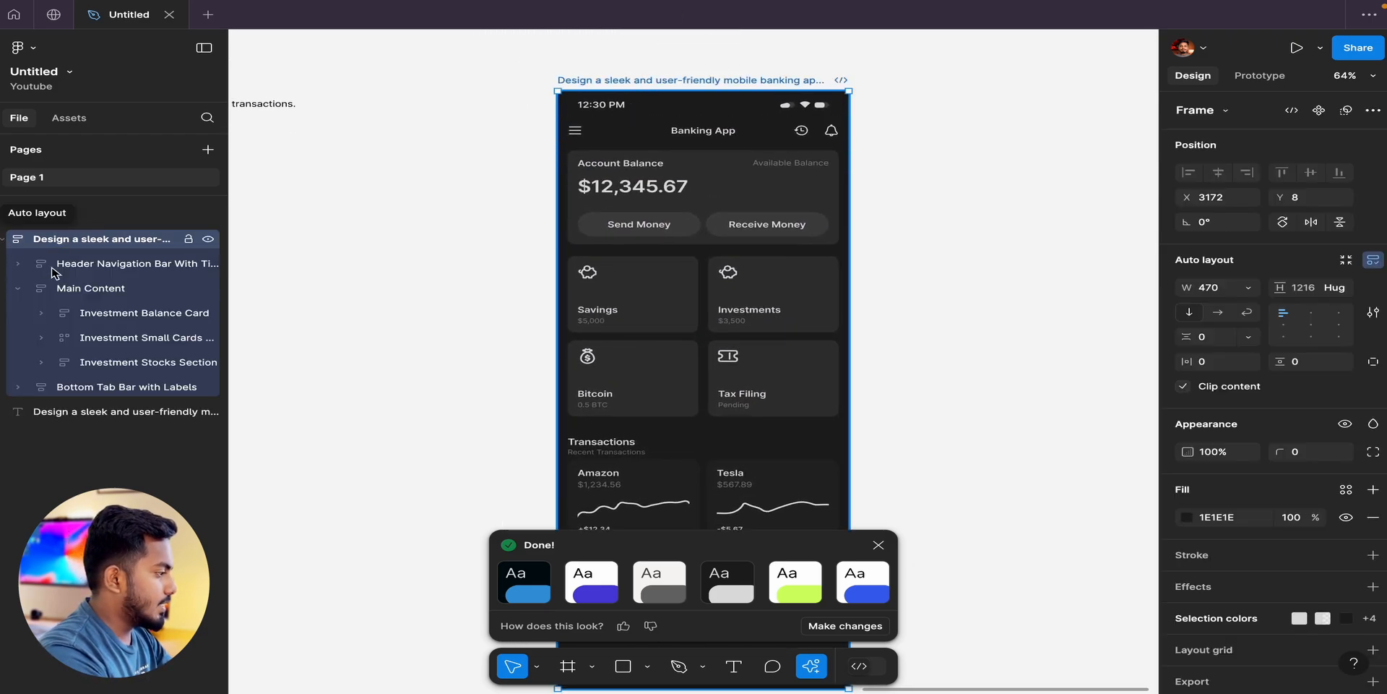
click(43, 362)
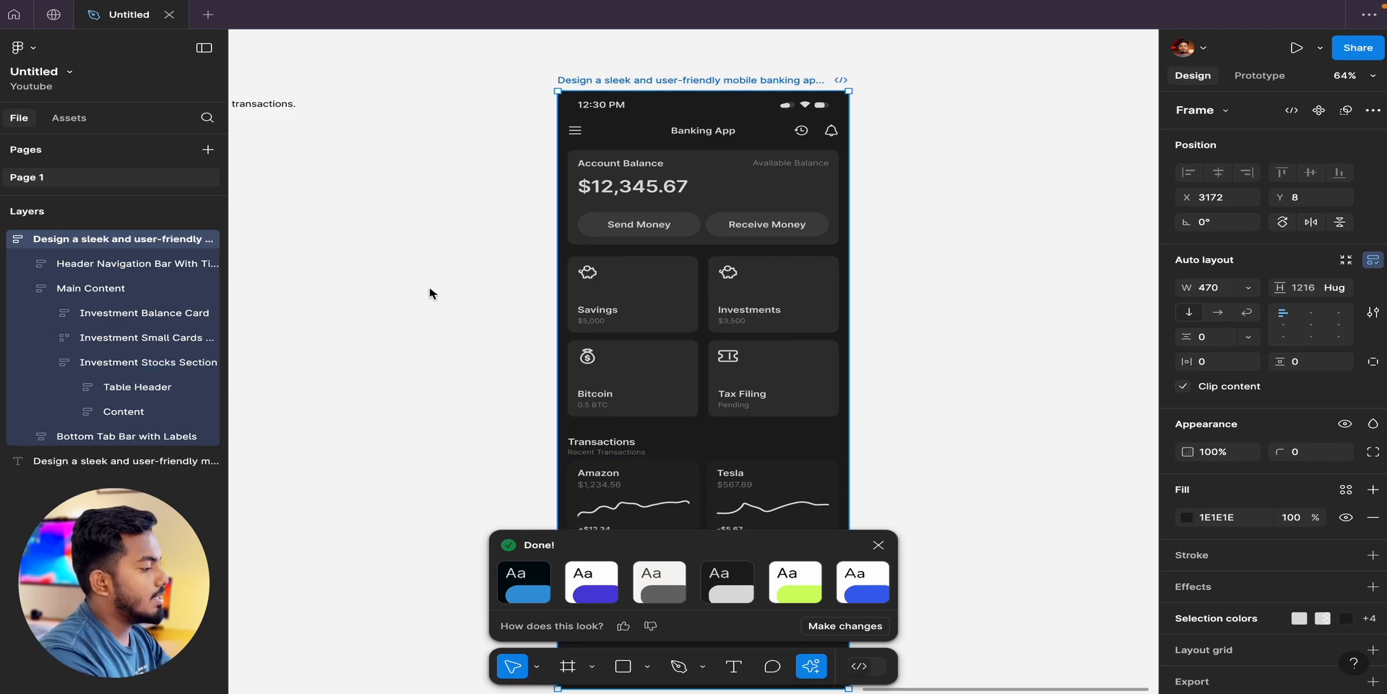
click(599, 289)
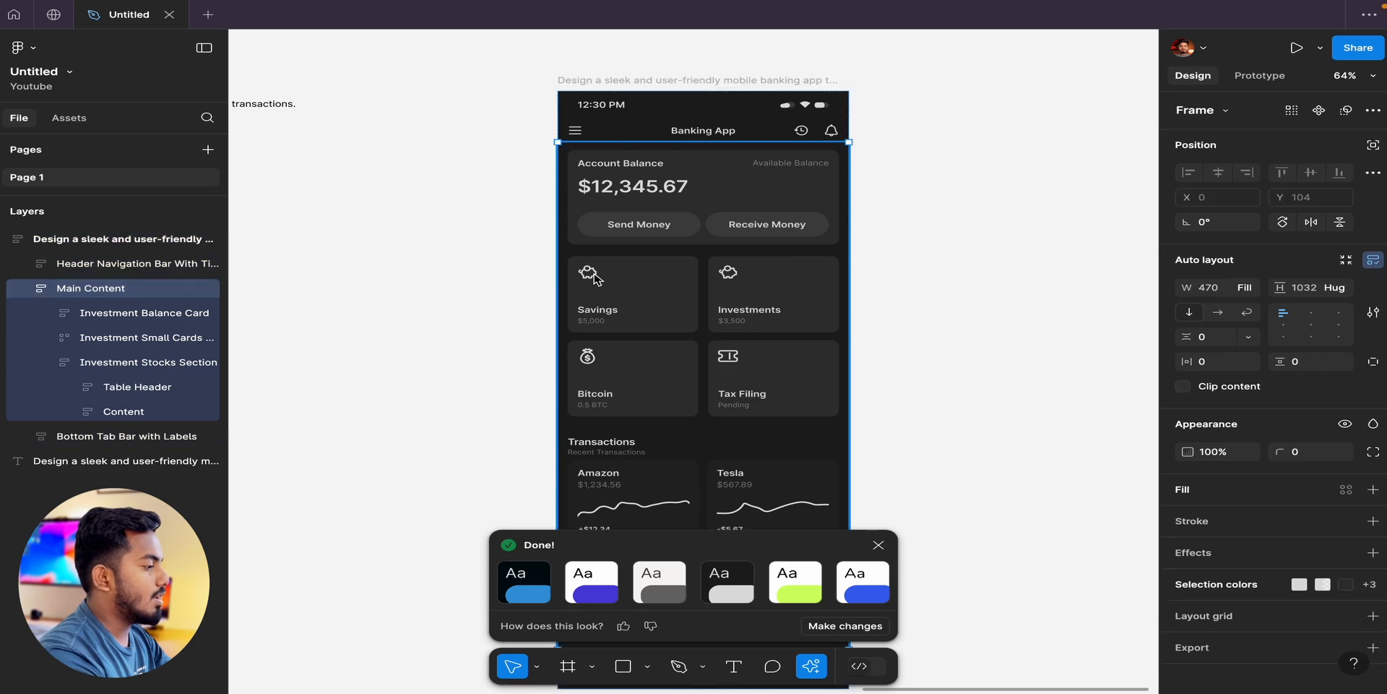
Rename all layers of the generated banking app frame with AI and dismiss the finished notice.
click(645, 80)
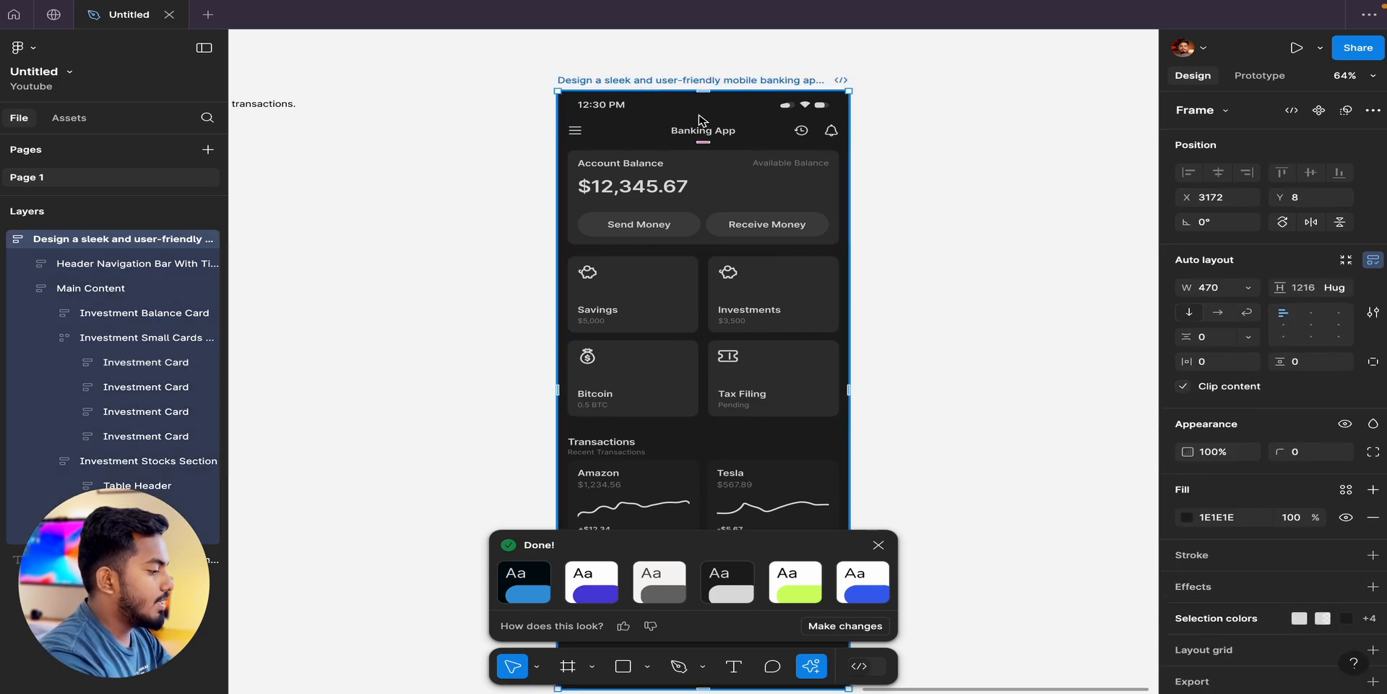
click(812, 666)
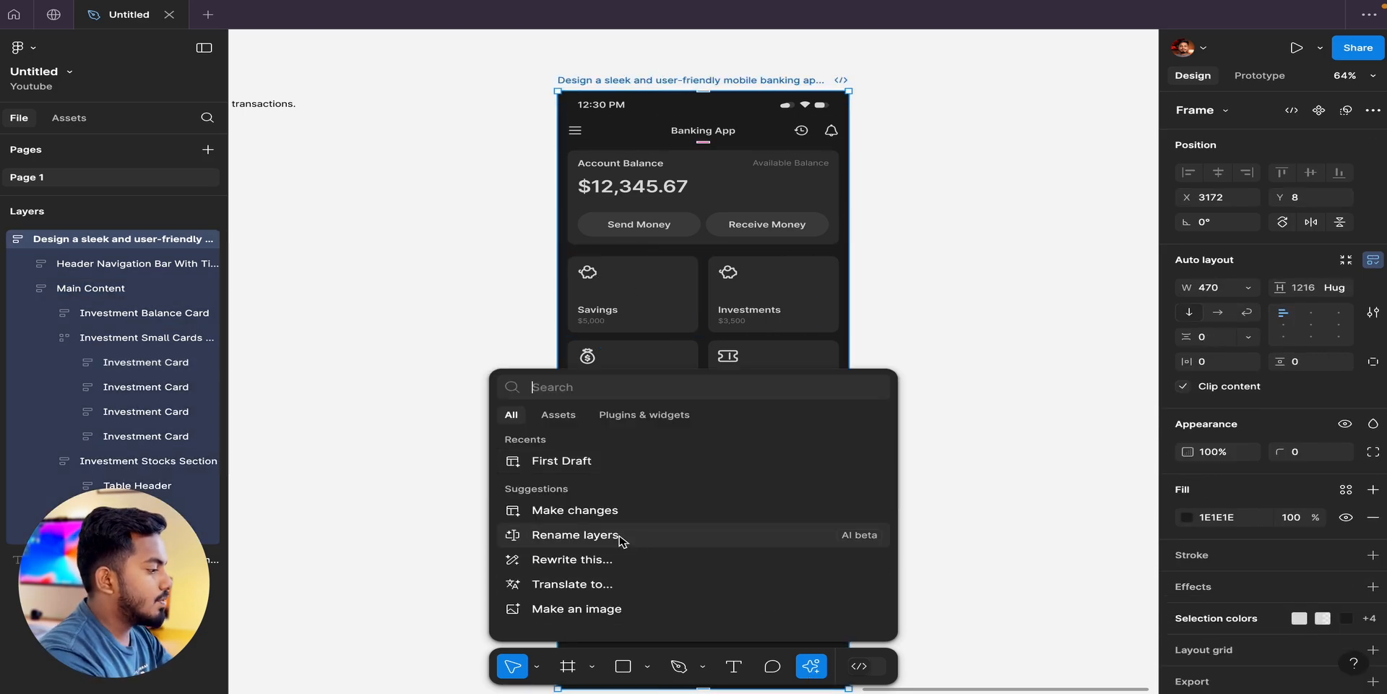
click(575, 535)
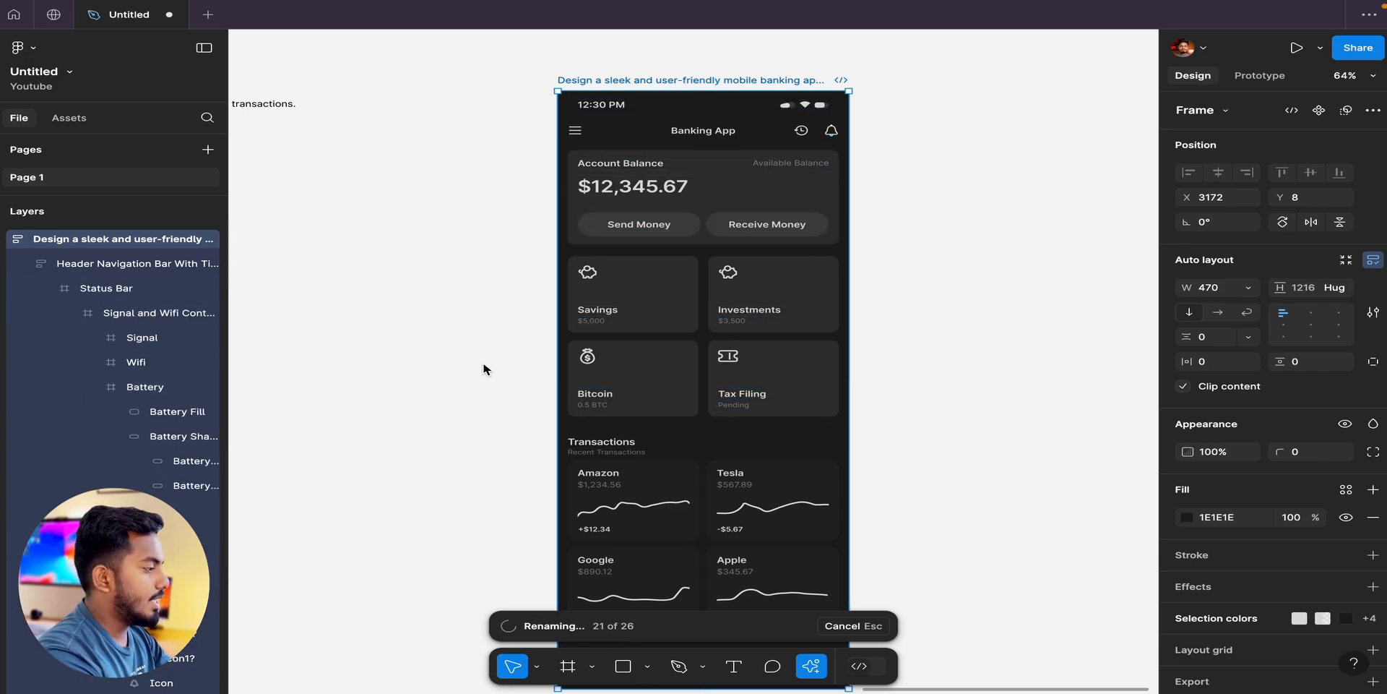
scroll(161, 462, down, 2)
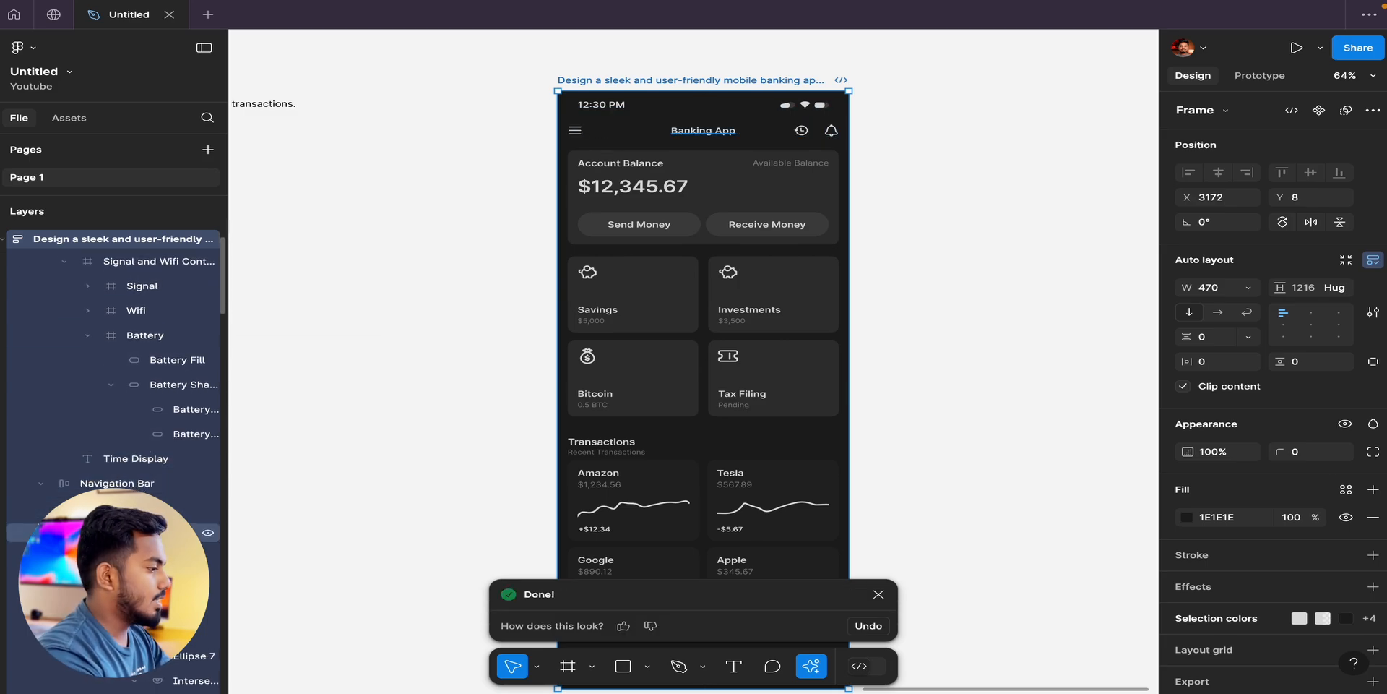
click(879, 594)
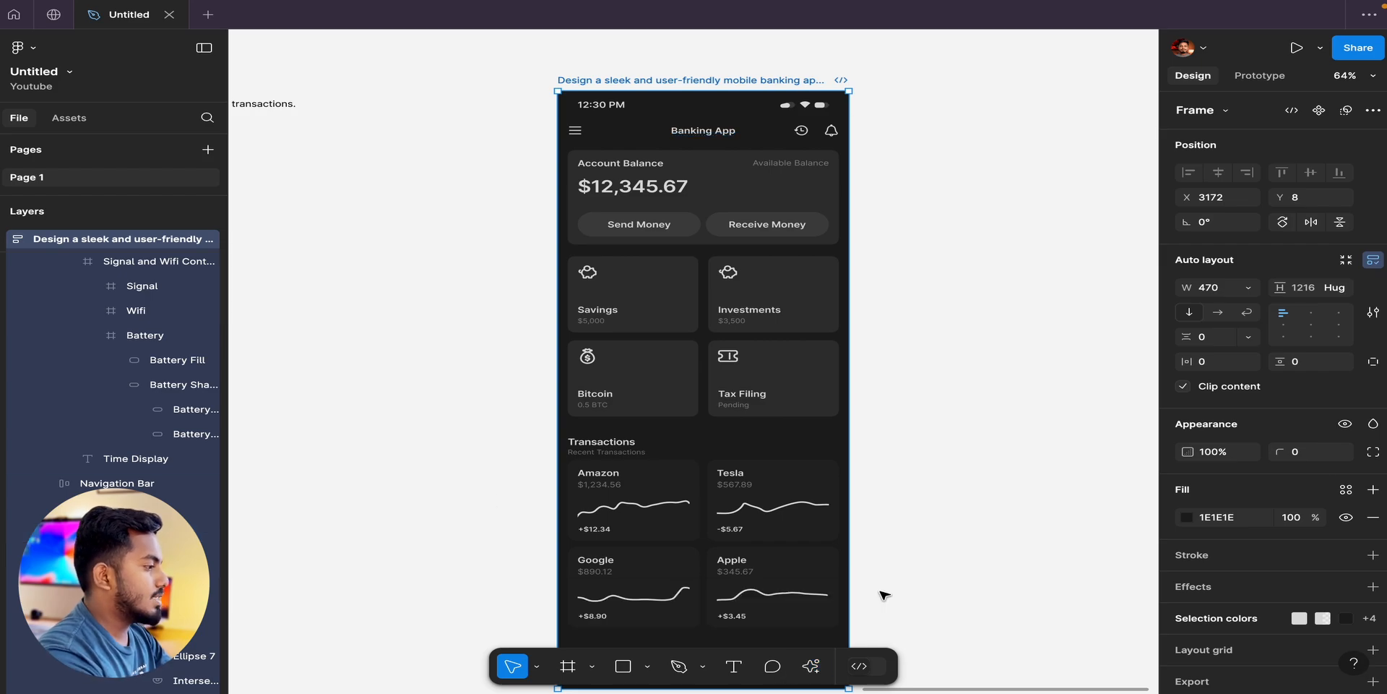
Rewrite the prompt text beside the frame with AI, using an instruction to make it professional.
scroll(892, 556, right, 2)
scroll(892, 556, down, 1)
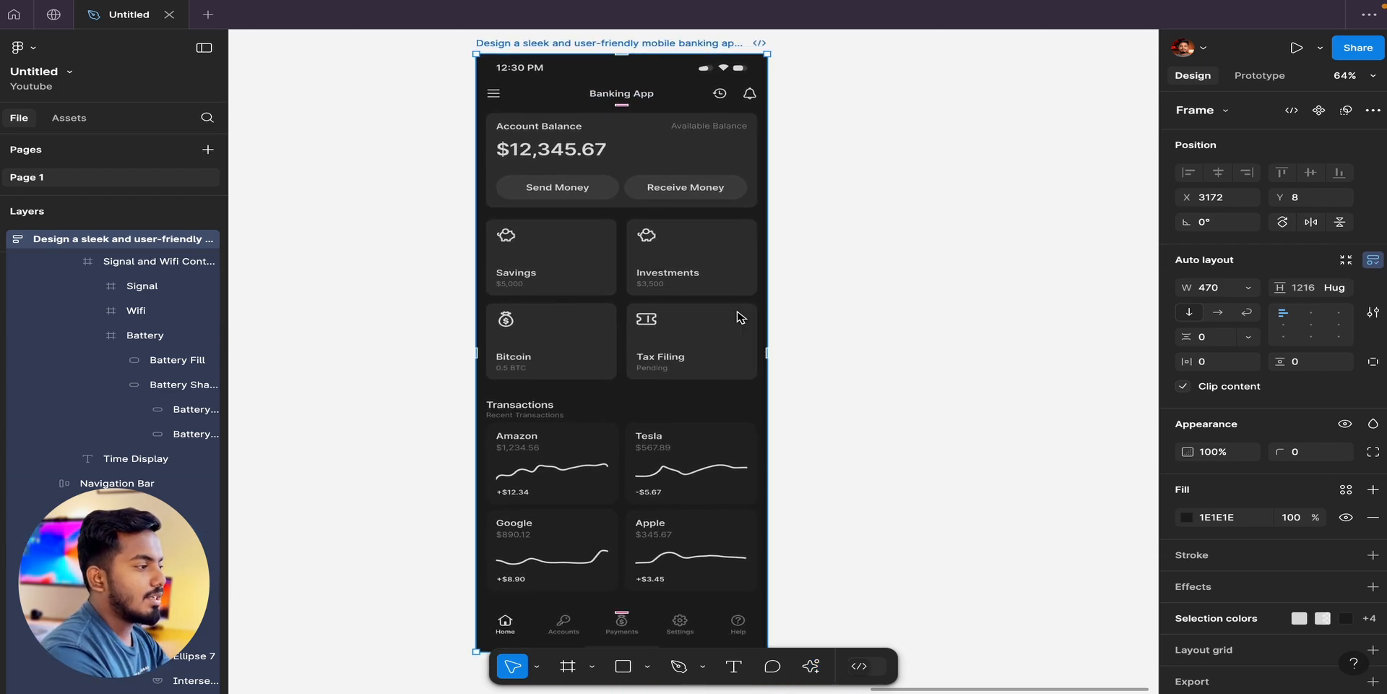
scroll(737, 312, left, 9)
scroll(738, 312, up, 3)
scroll(738, 312, down, 1)
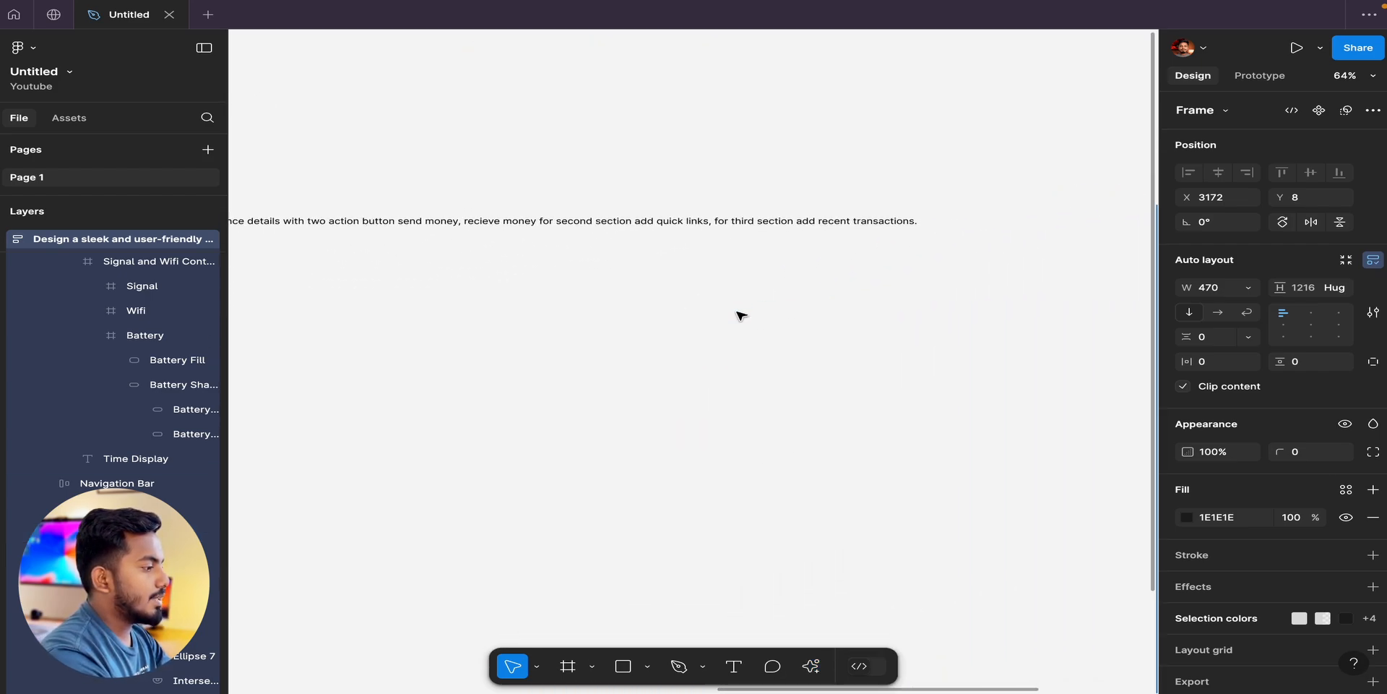
click(749, 226)
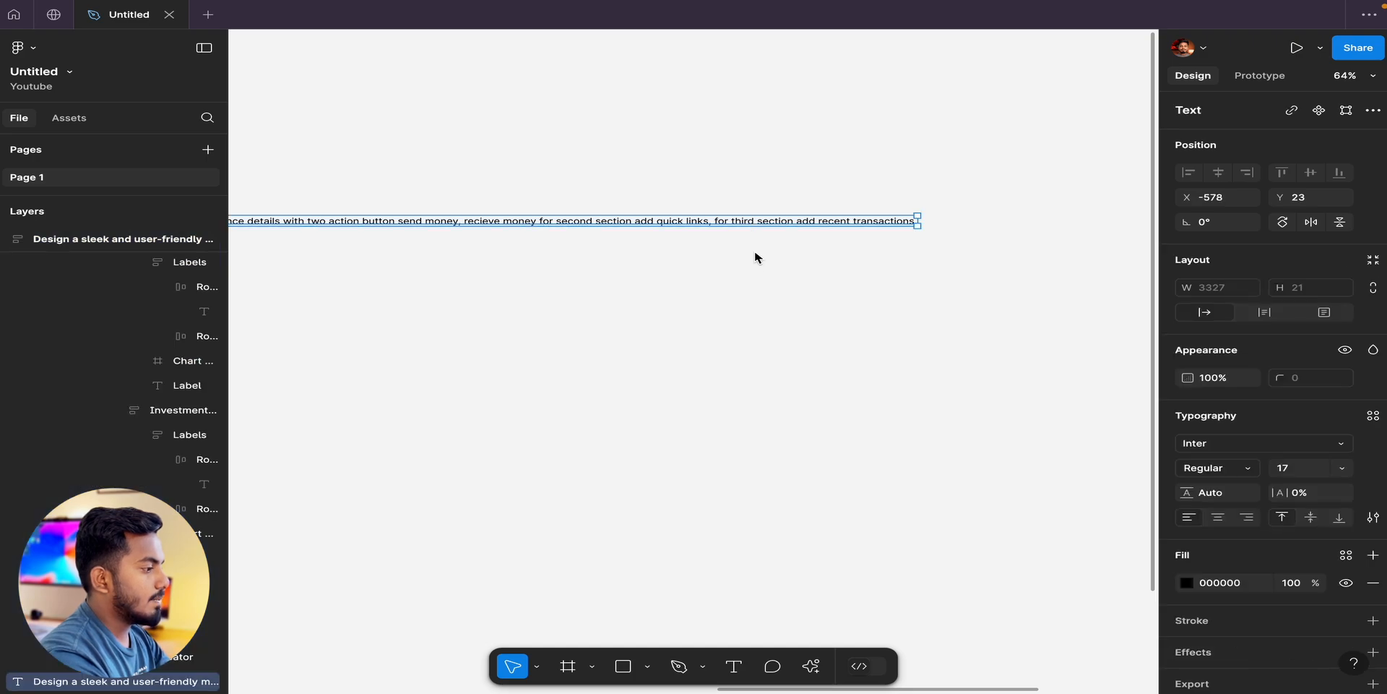
click(811, 665)
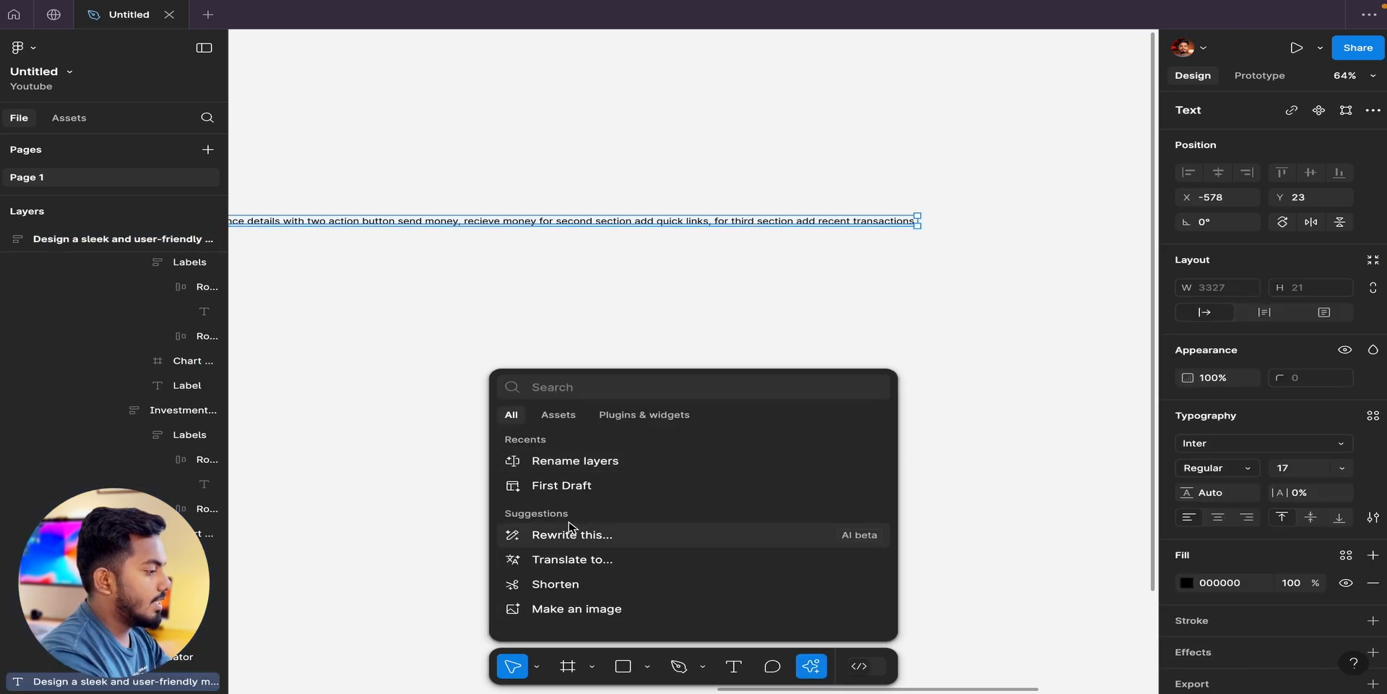
click(576, 543)
text(make this profes)
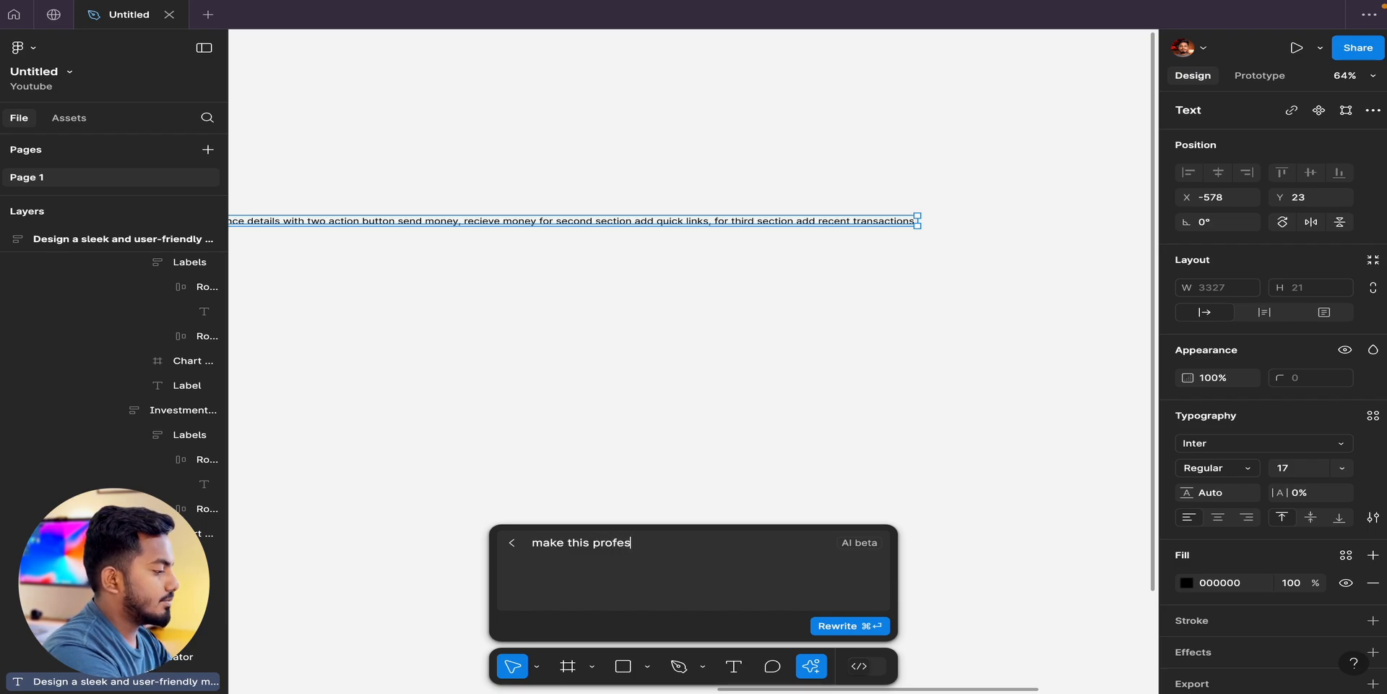
click(852, 627)
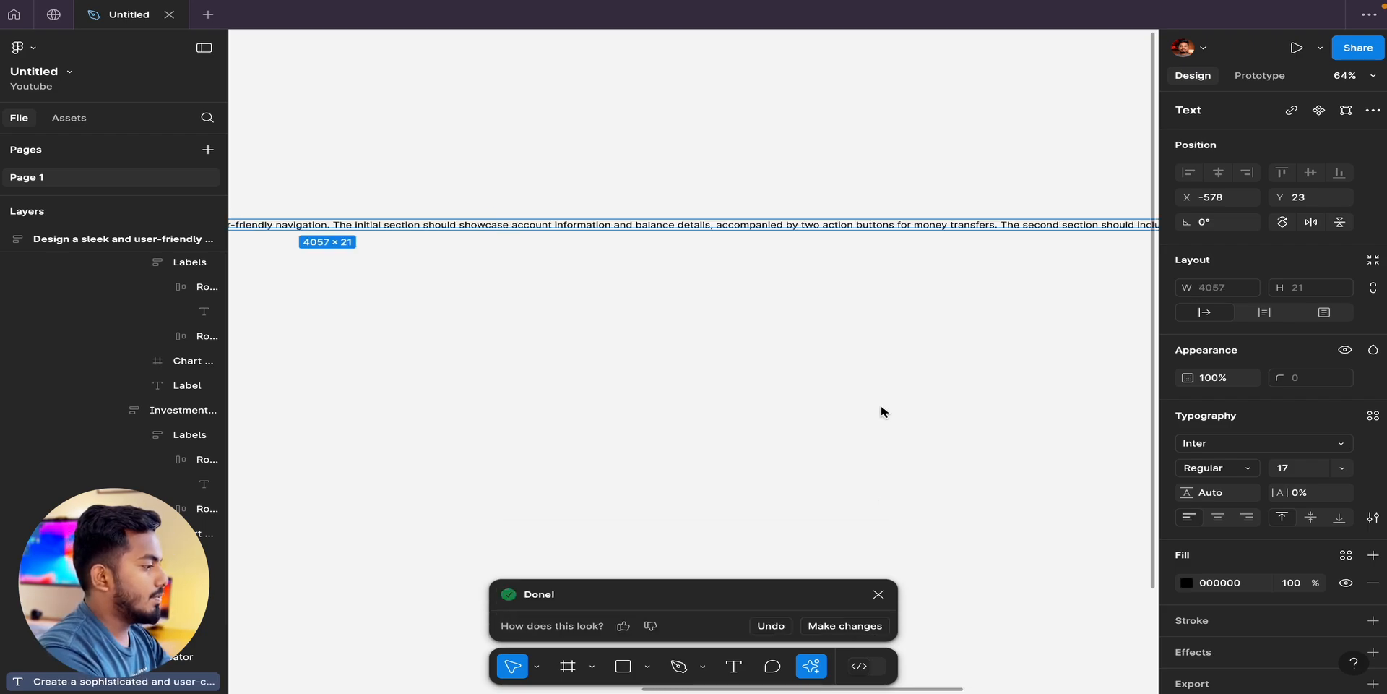
Shorten the rewritten prompt text with AI, check the result and deselect the text.
scroll(881, 405, left, 10)
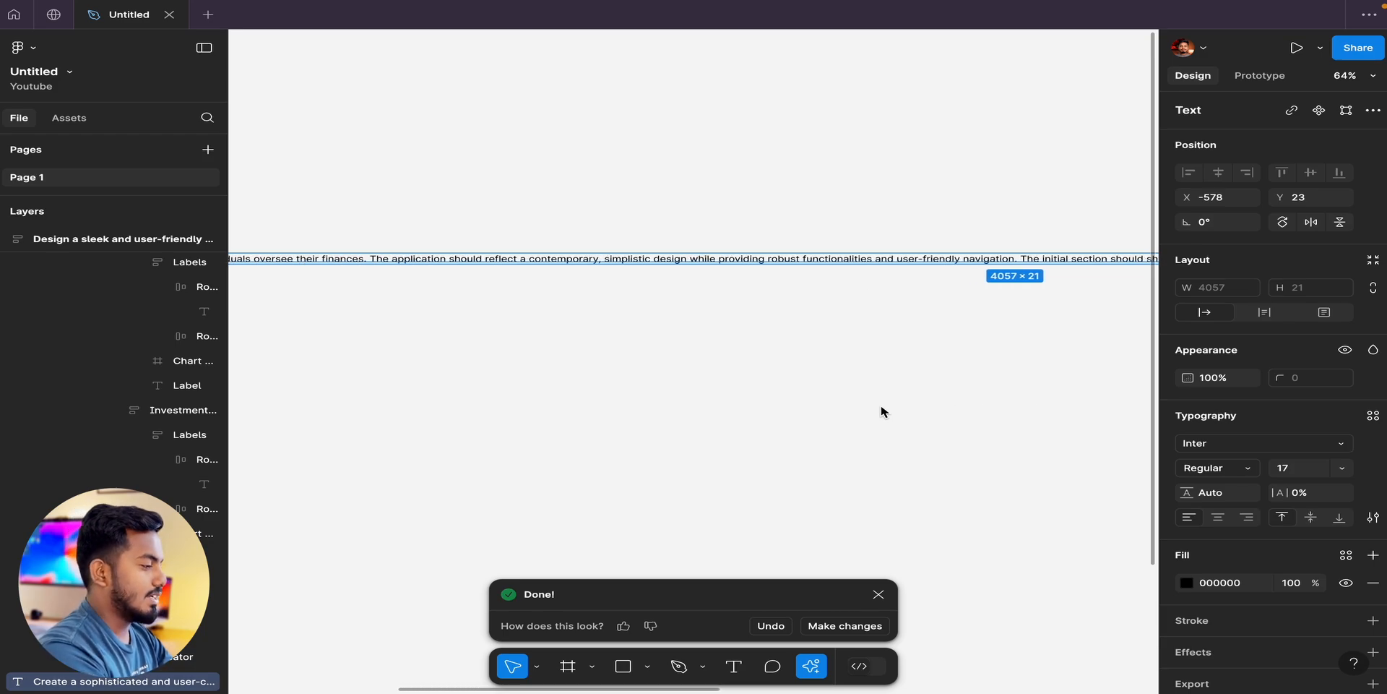
scroll(881, 412, right, 10)
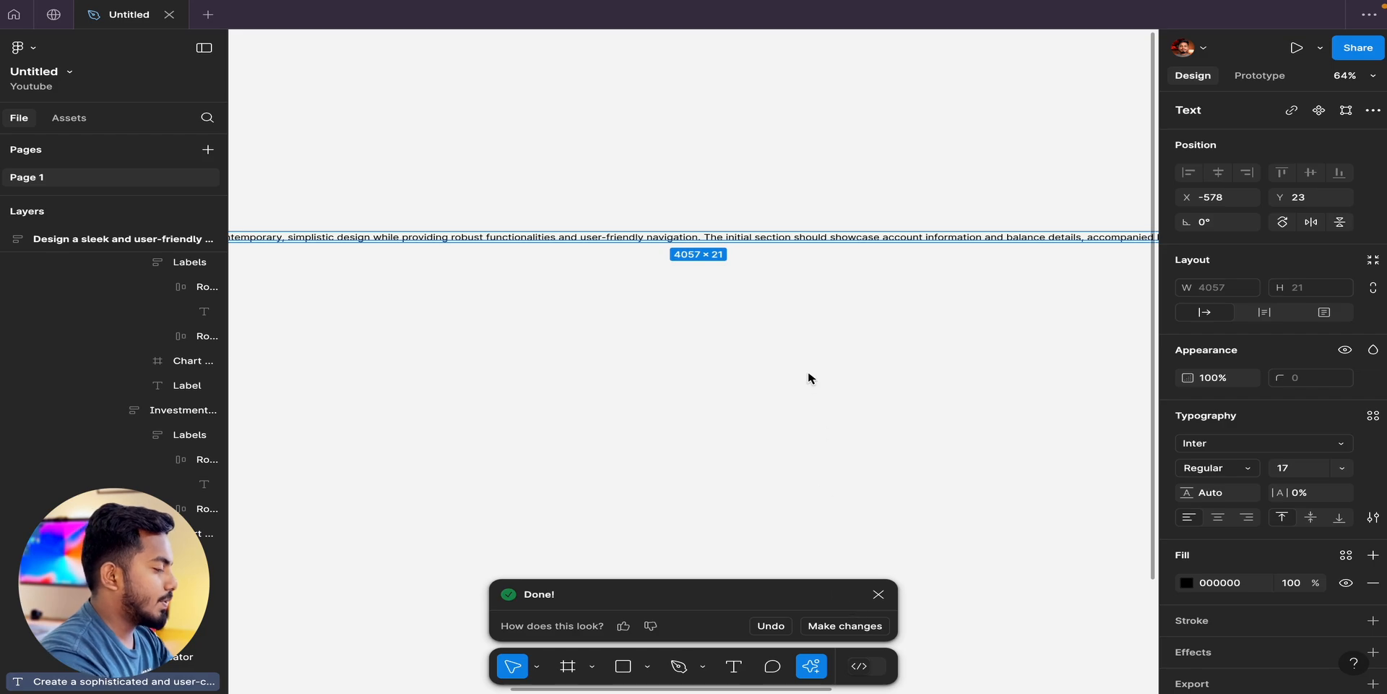
scroll(808, 370, down, 5)
key(ctrl+k)
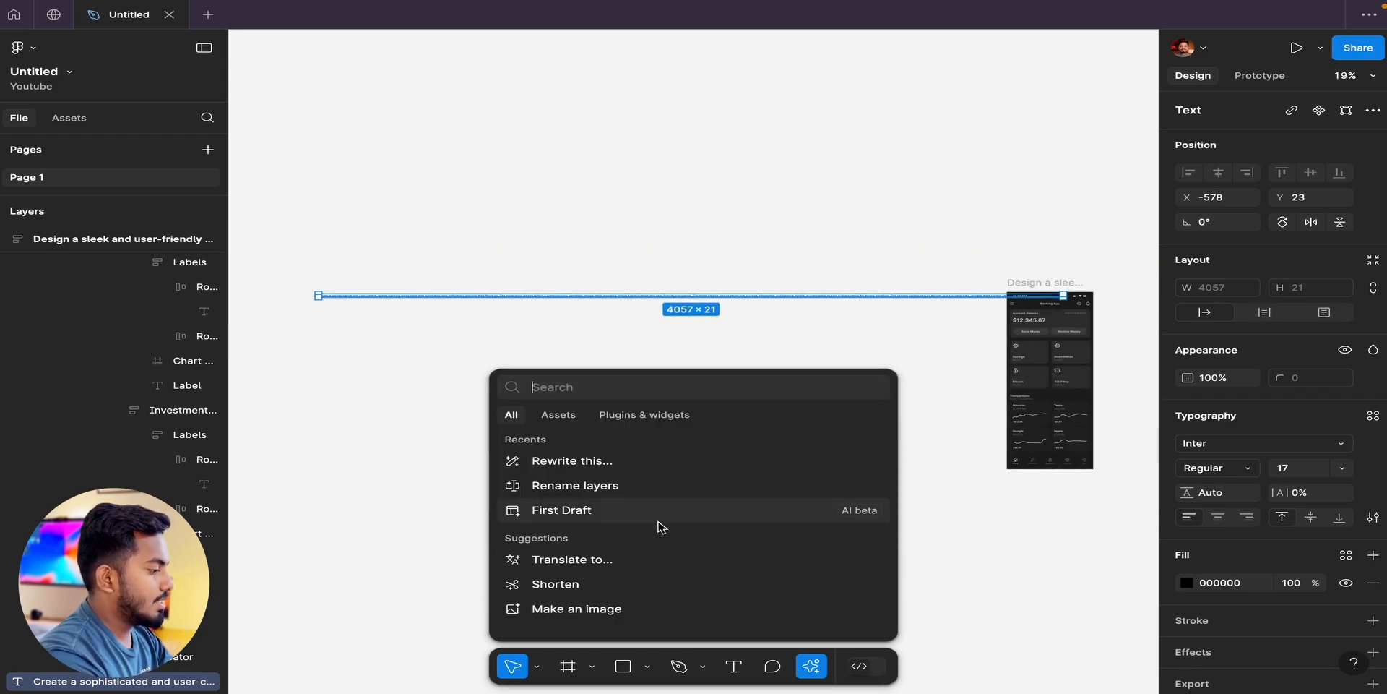
click(624, 588)
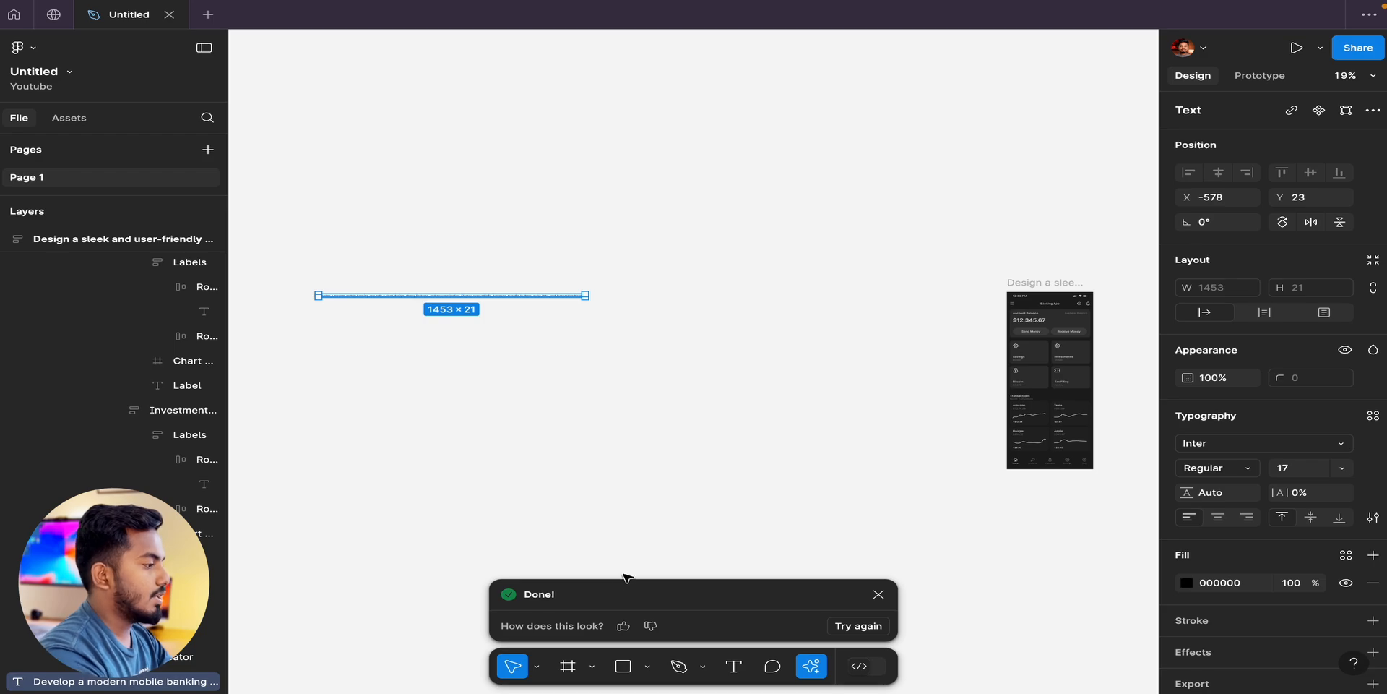
scroll(599, 520, up, 3)
scroll(511, 245, up, 4)
scroll(508, 238, up, 4)
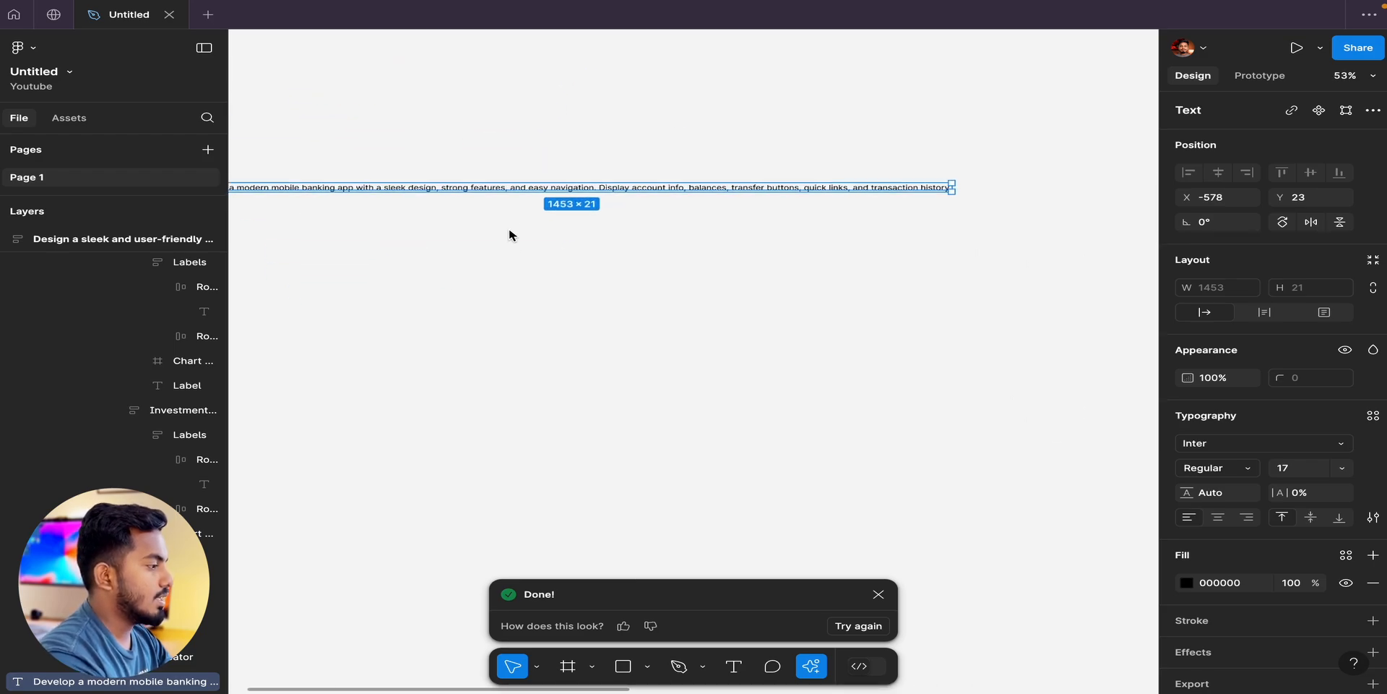
scroll(509, 232, left, 3)
click(514, 268)
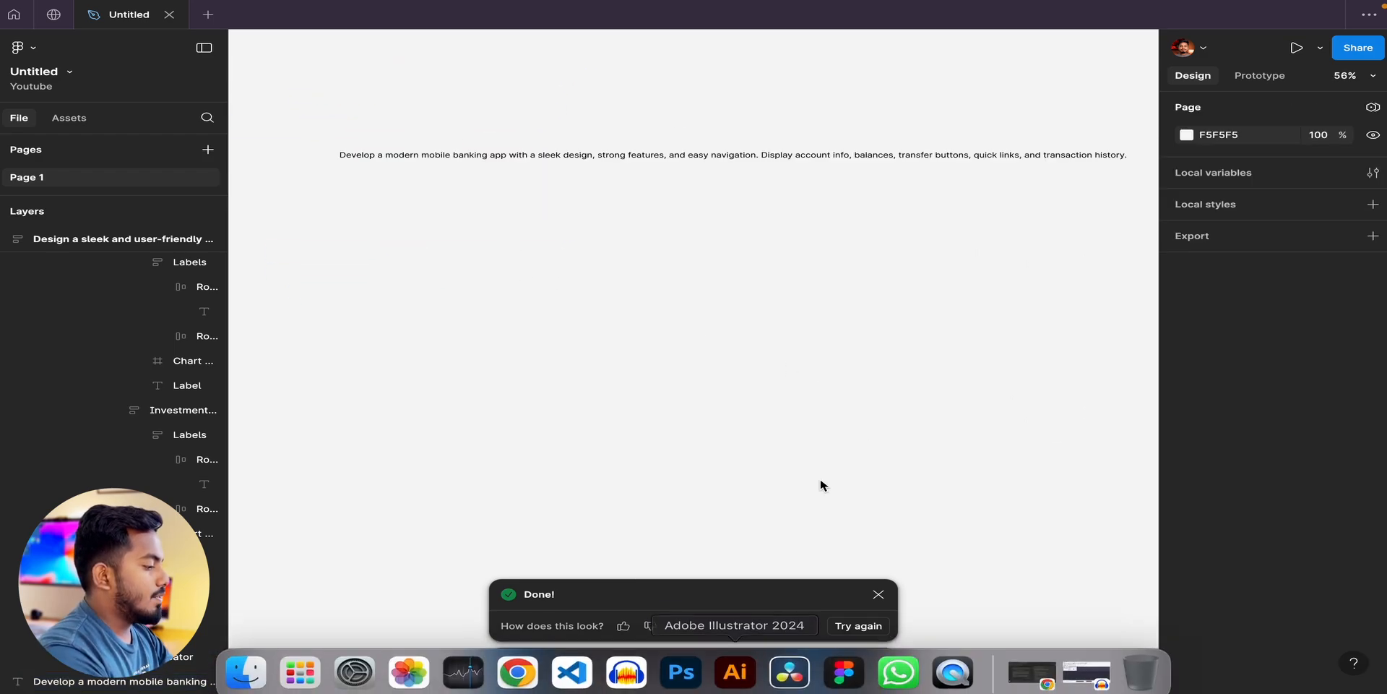
Add the text "Hello" below the shortened prompt, at about X -59, Y 290, with font size 40.
click(734, 665)
click(622, 263)
text(Hel)
key(Escape)
click(1300, 469)
text(40)
key(Return)
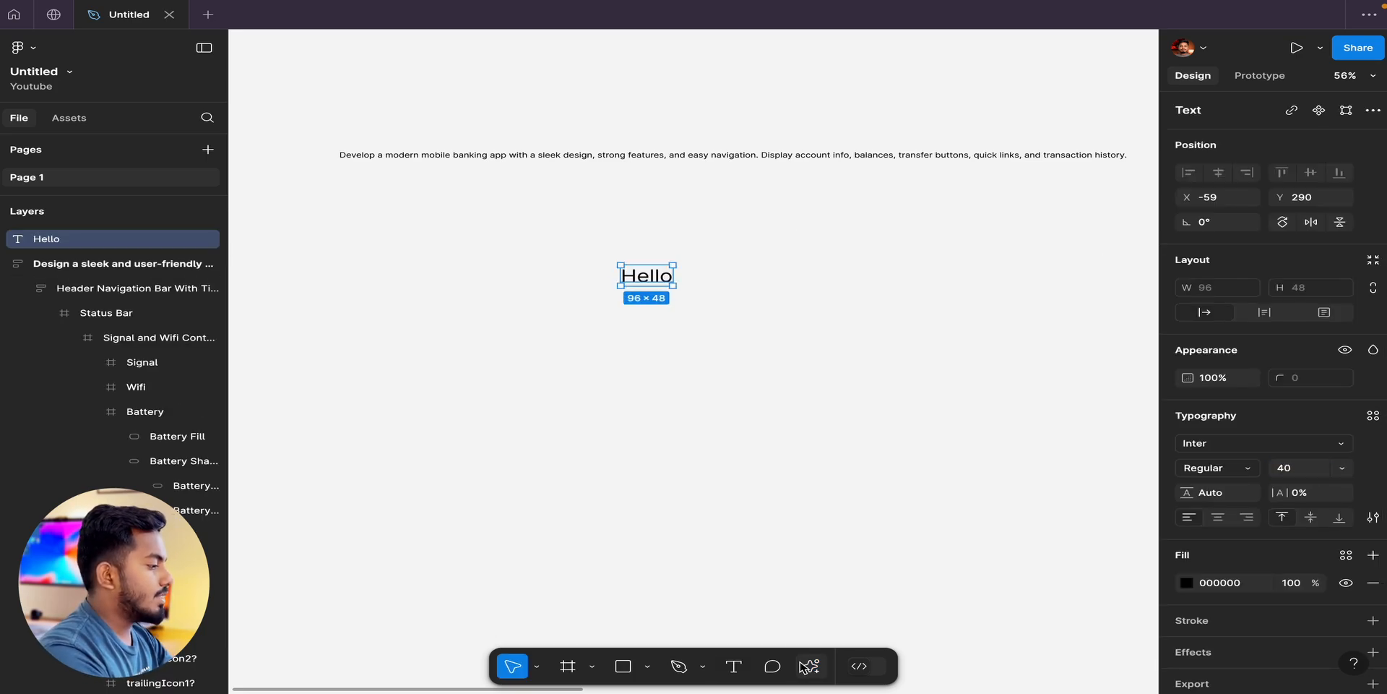
Try translating the "Hello" text to Tamil with AI, and undo the translation.
click(811, 665)
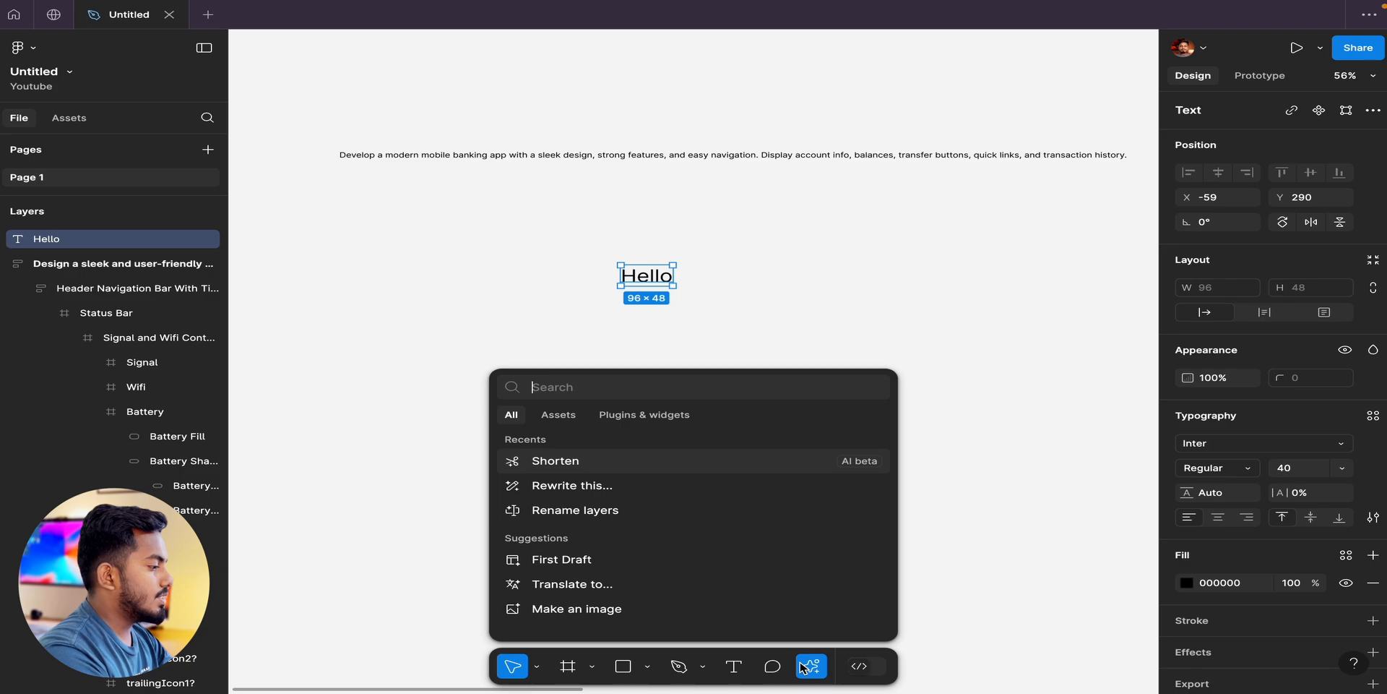
click(617, 582)
scroll(639, 535, down, 5)
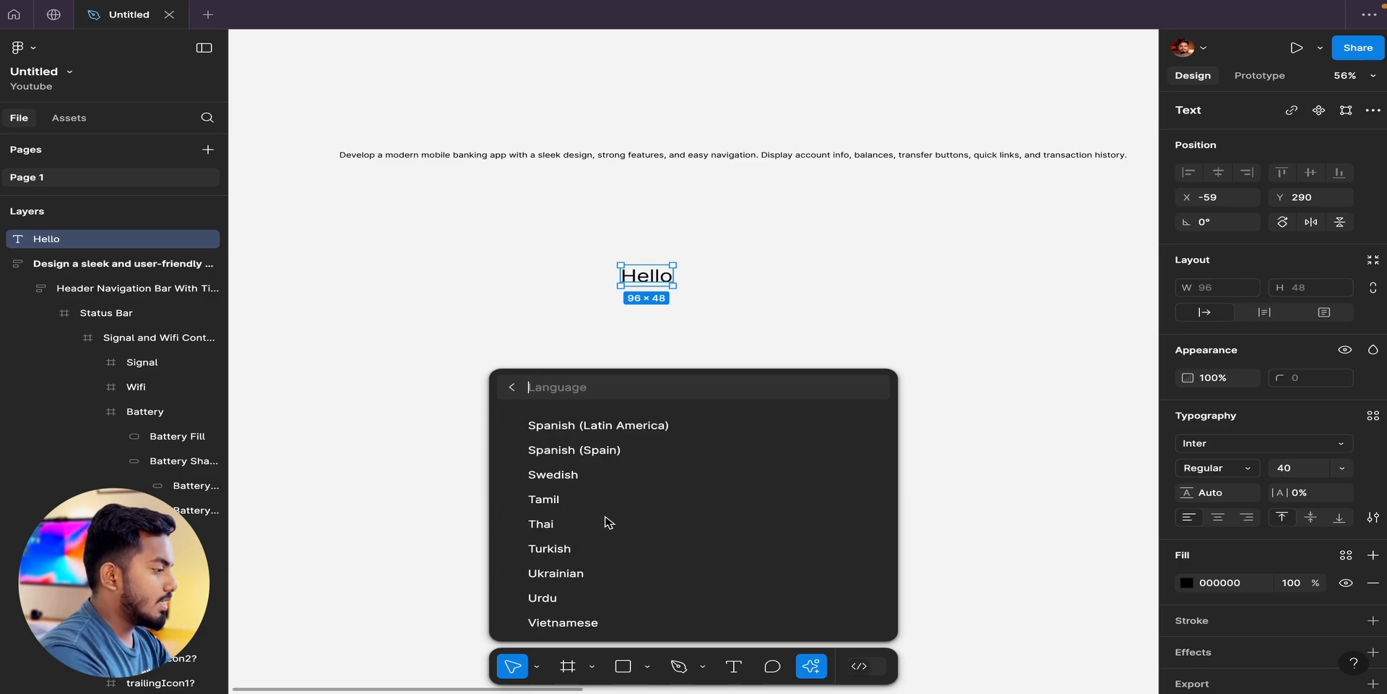
click(552, 498)
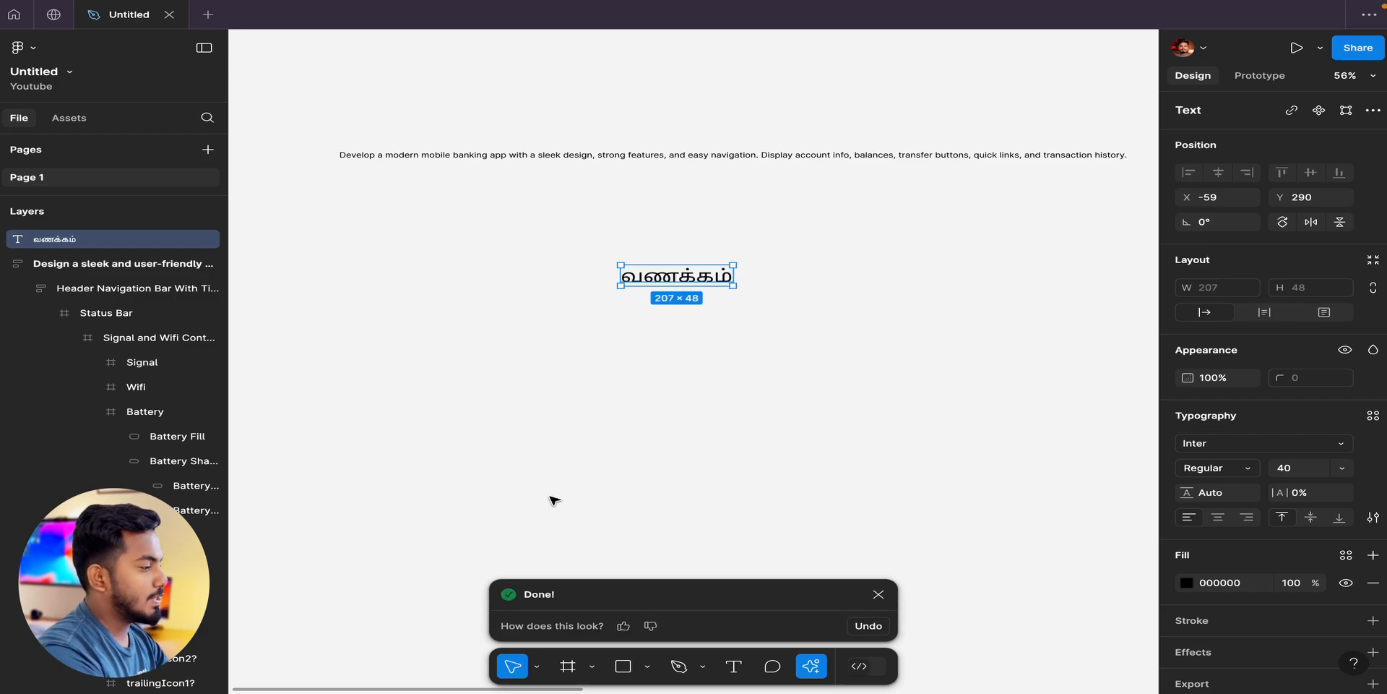
key(ctrl+z)
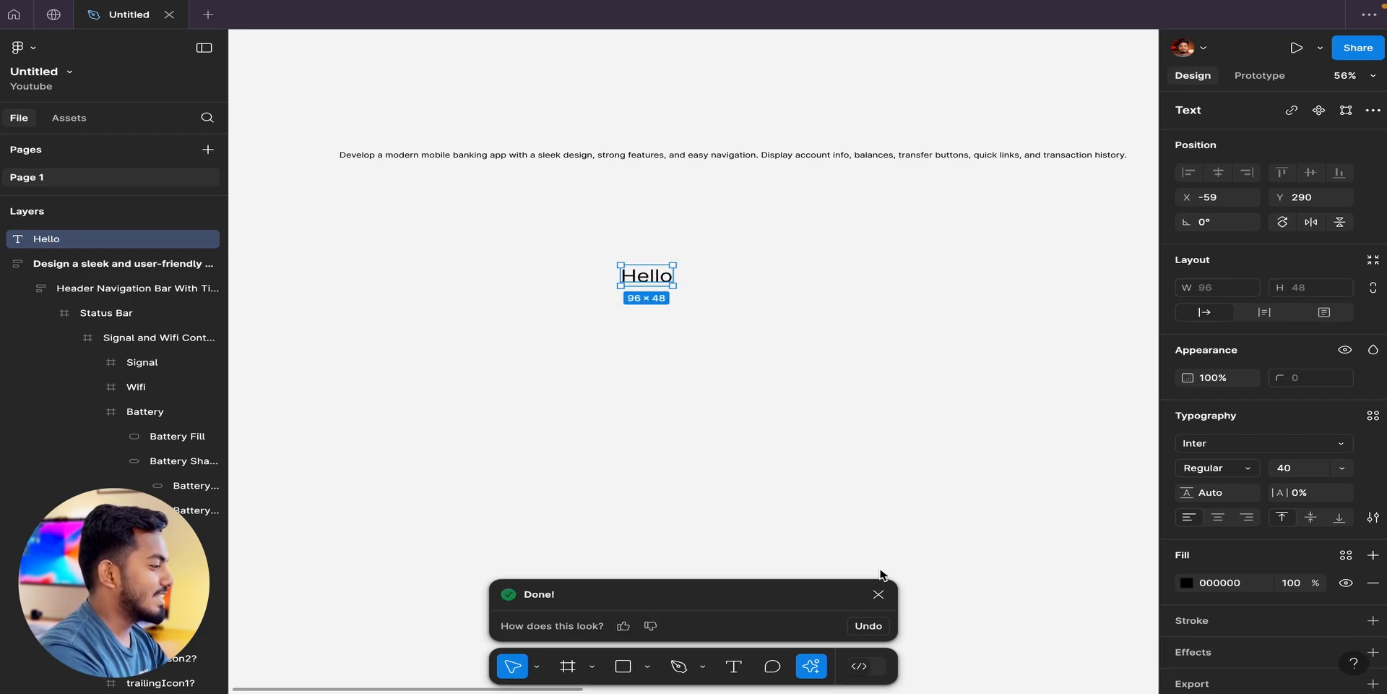
Make an AI image from the Product photo suggestion "Brightly lit photo of a potted cactus".
click(812, 666)
click(730, 614)
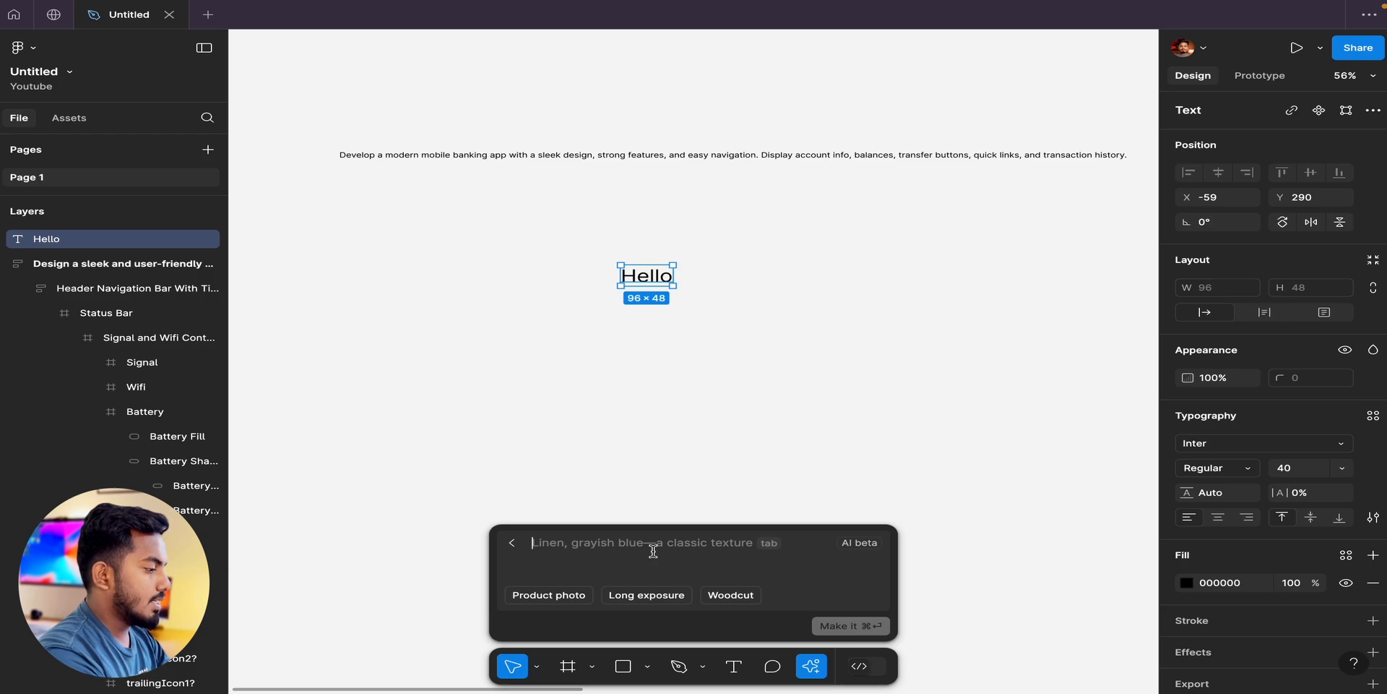
click(570, 596)
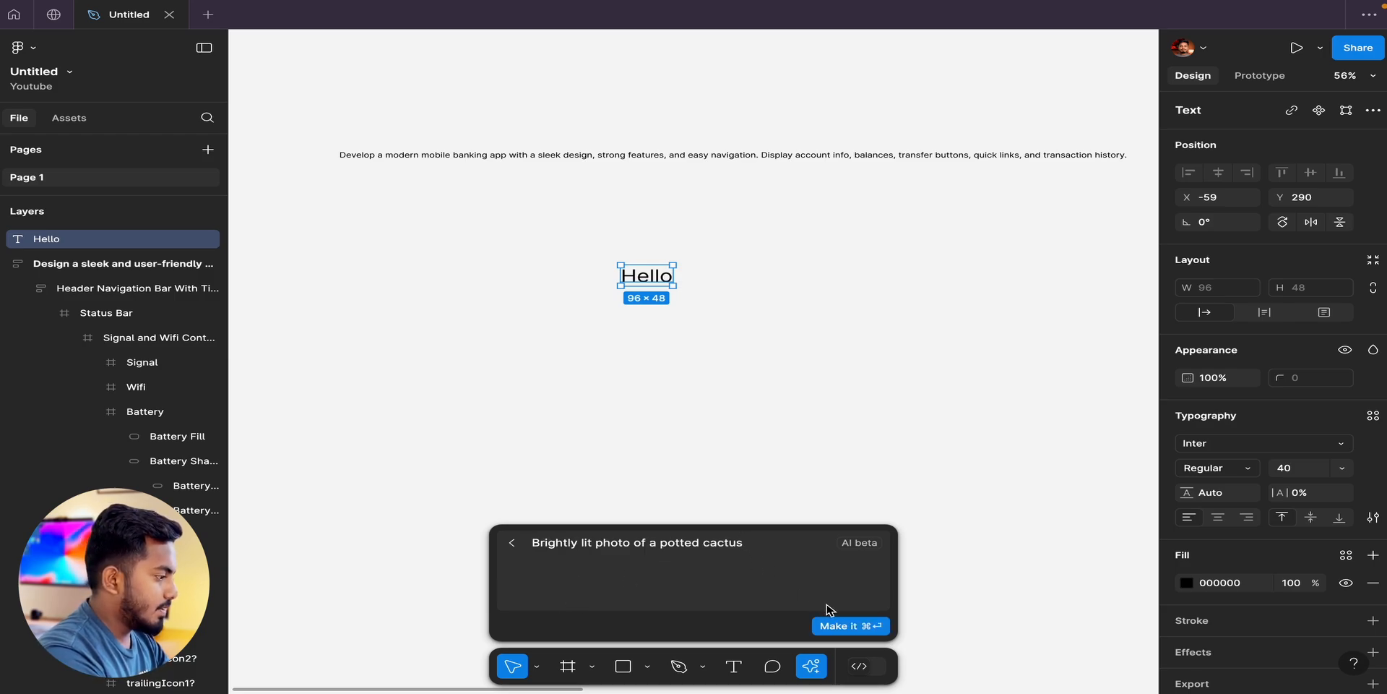
click(848, 626)
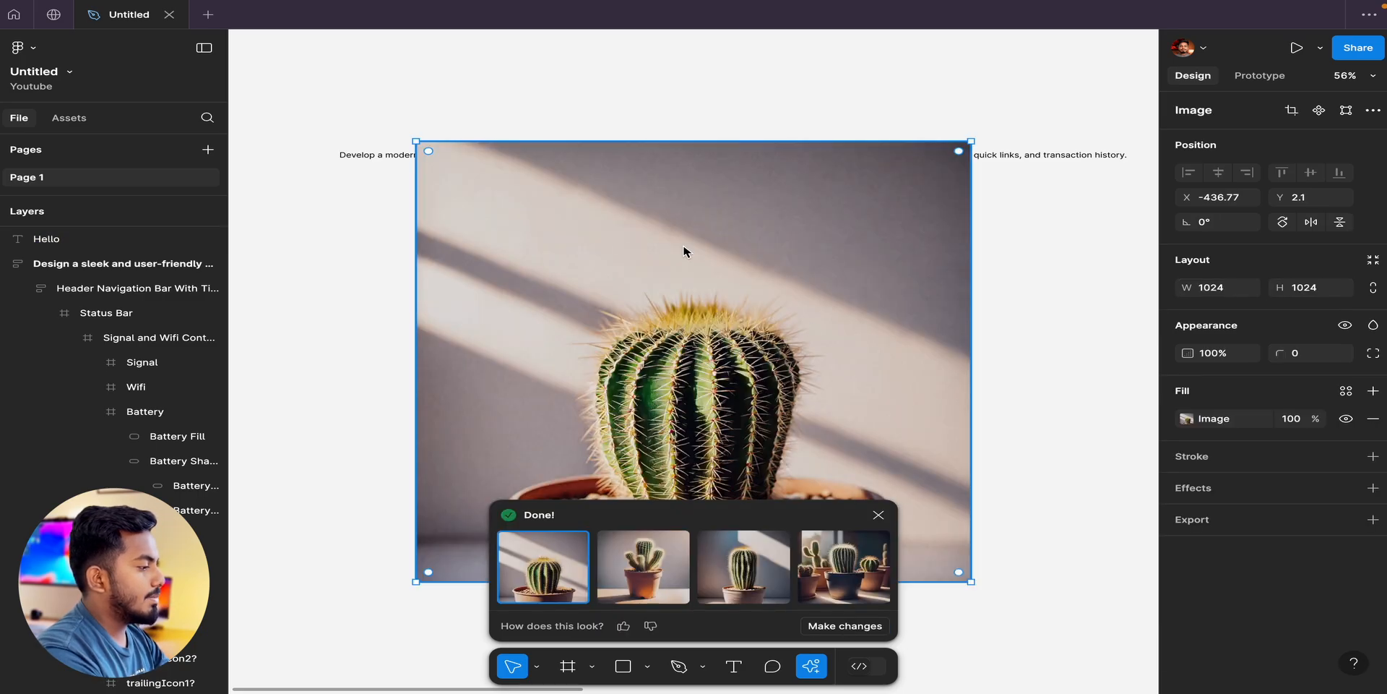
Place the cactus image below the "Hello" text at X -243, Y 473, remove its background with AI, and deselect it.
scroll(686, 251, down, 3)
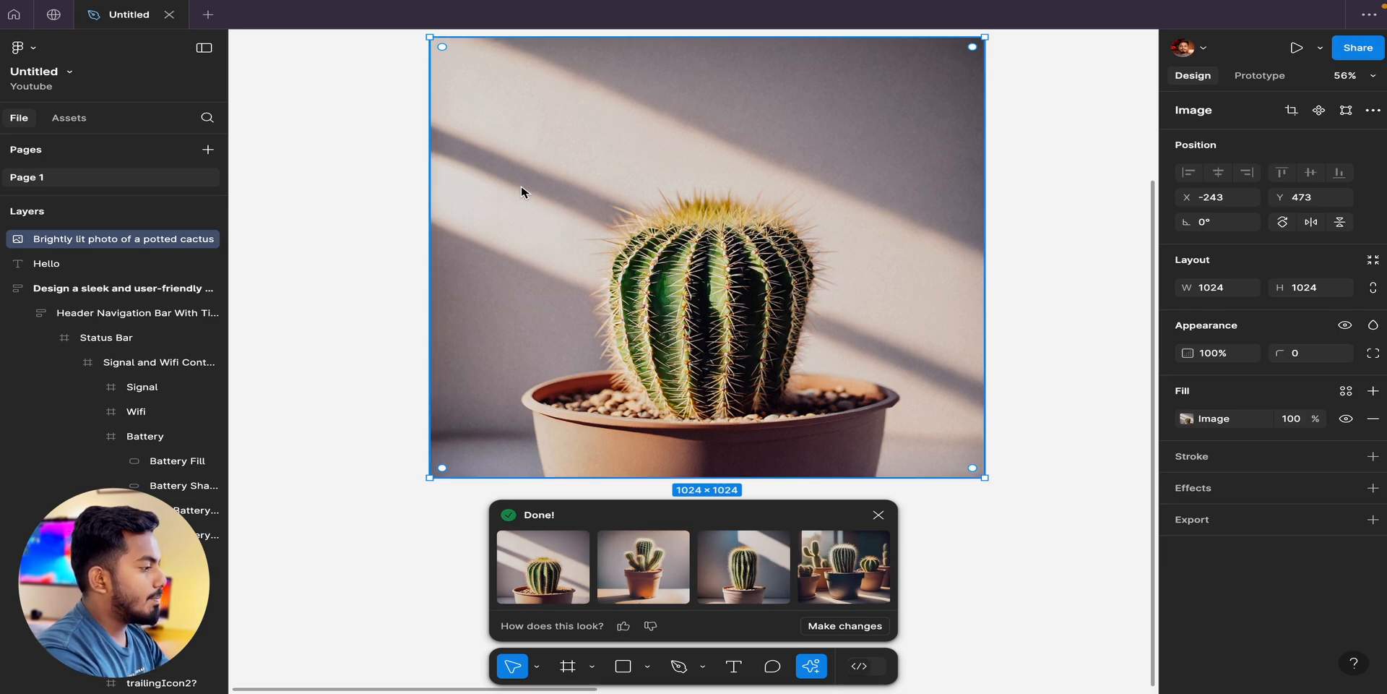
click(812, 669)
click(810, 669)
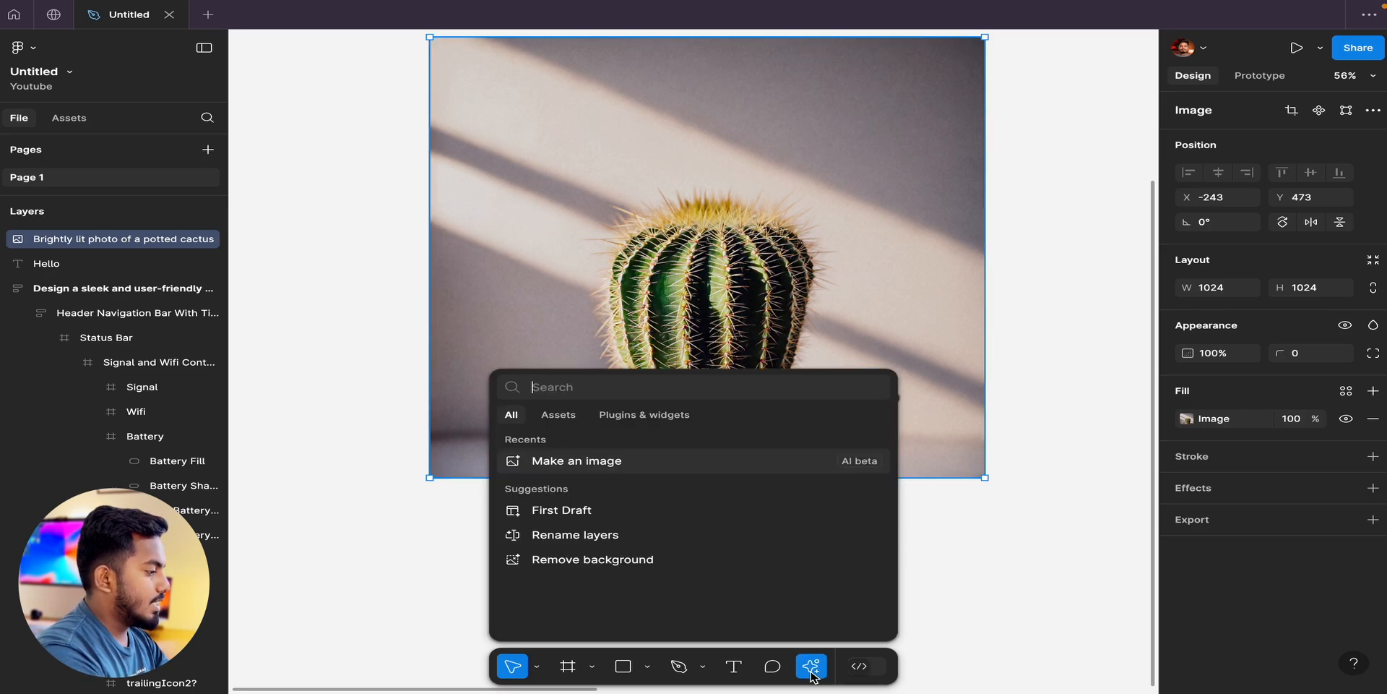
click(662, 556)
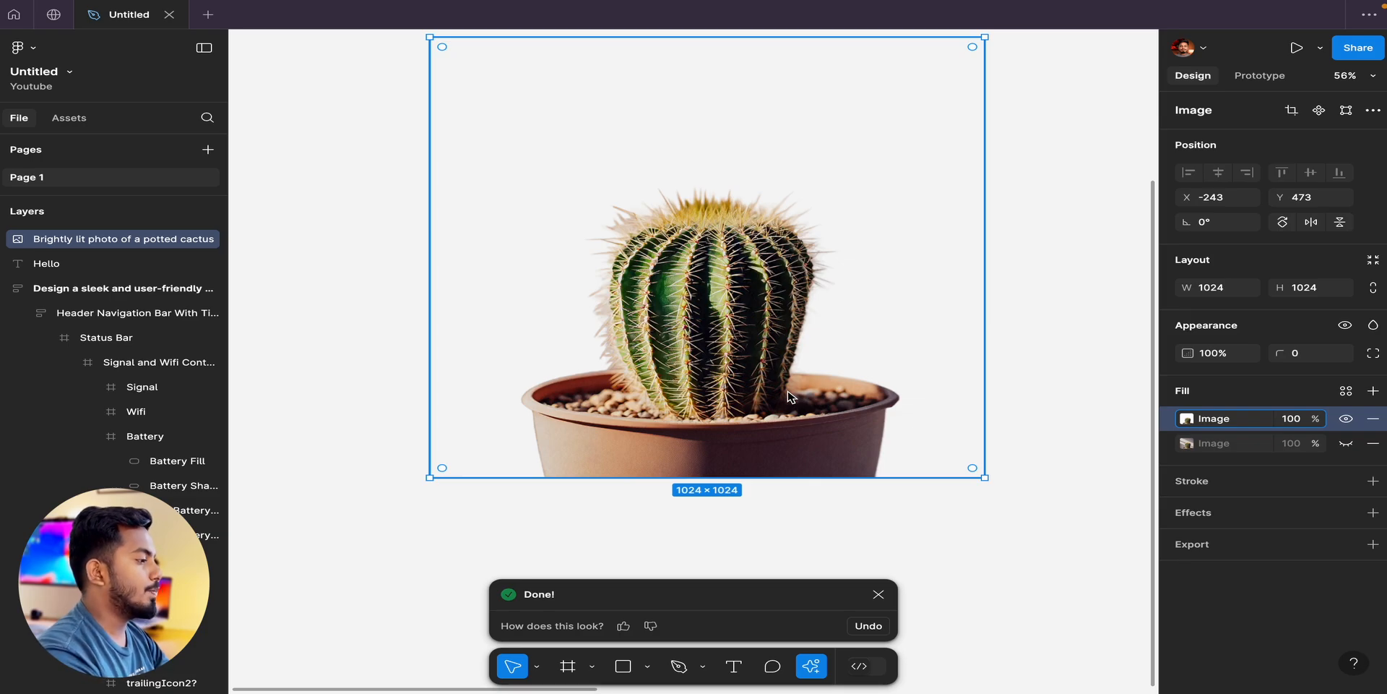
scroll(791, 396, up, 2)
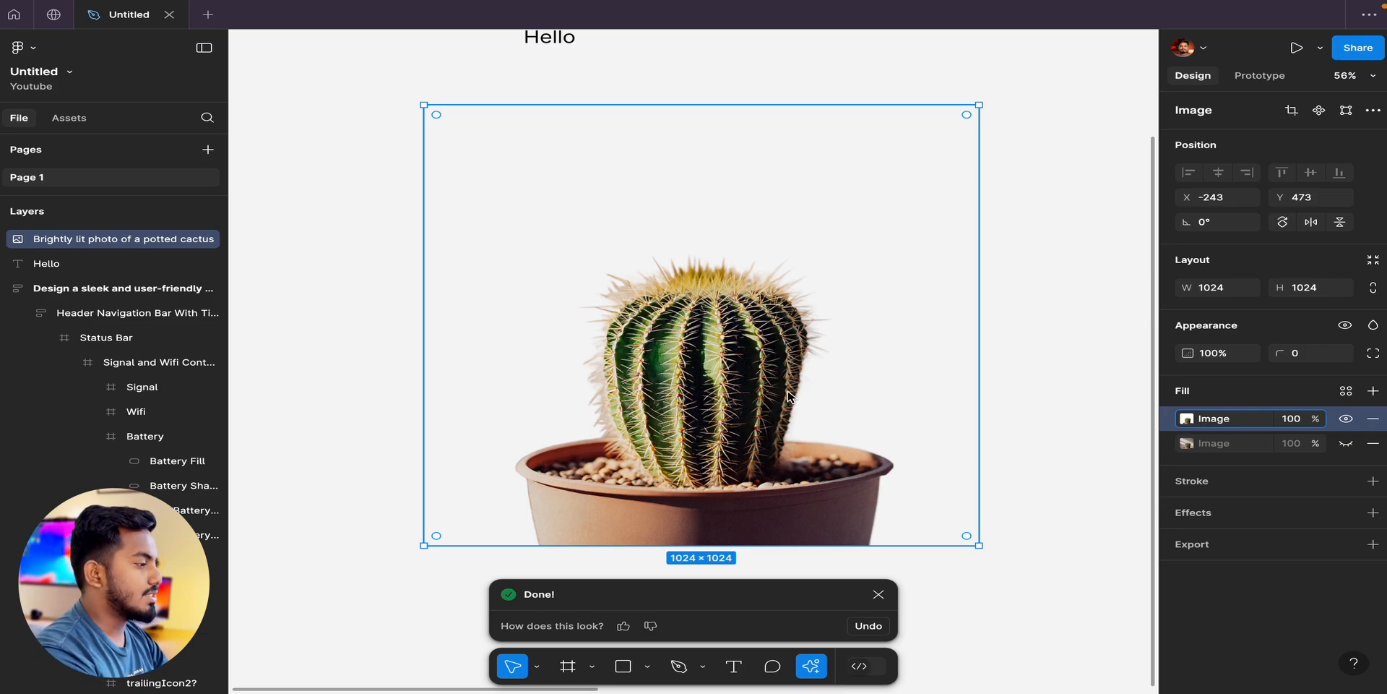
click(1022, 383)
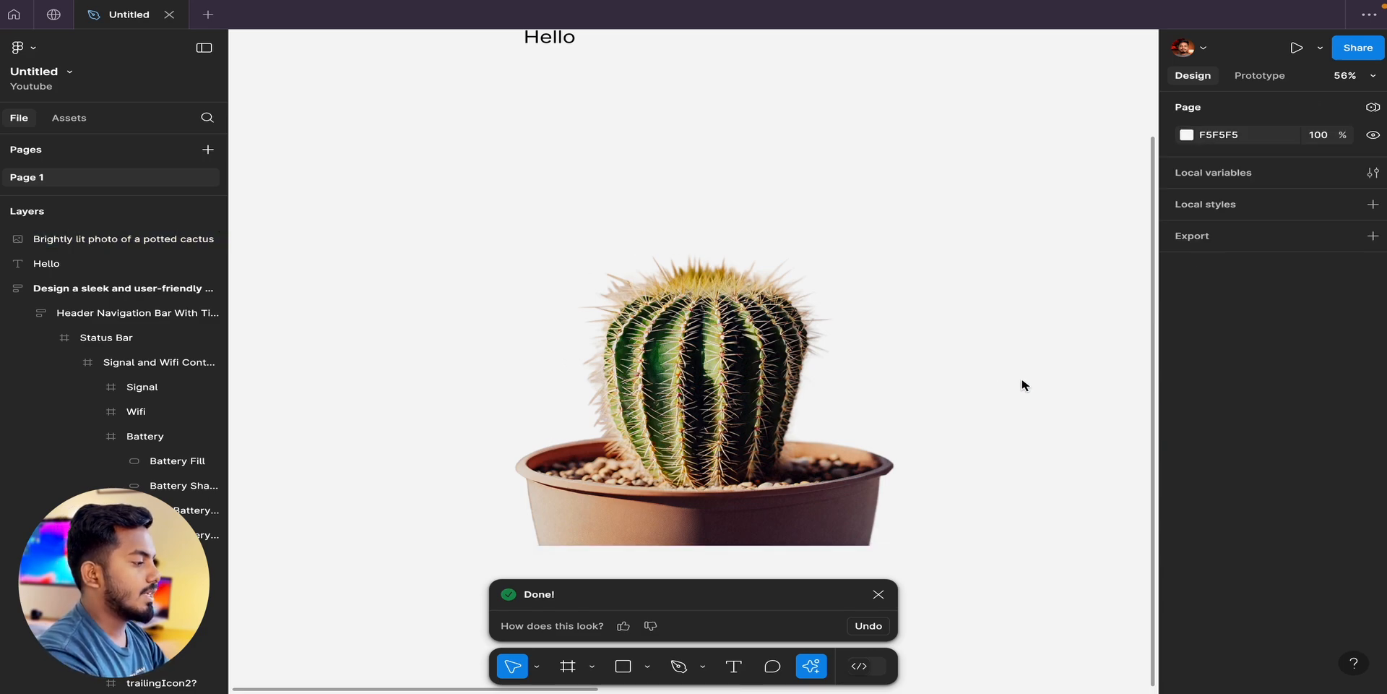
scroll(1021, 384, down, 5)
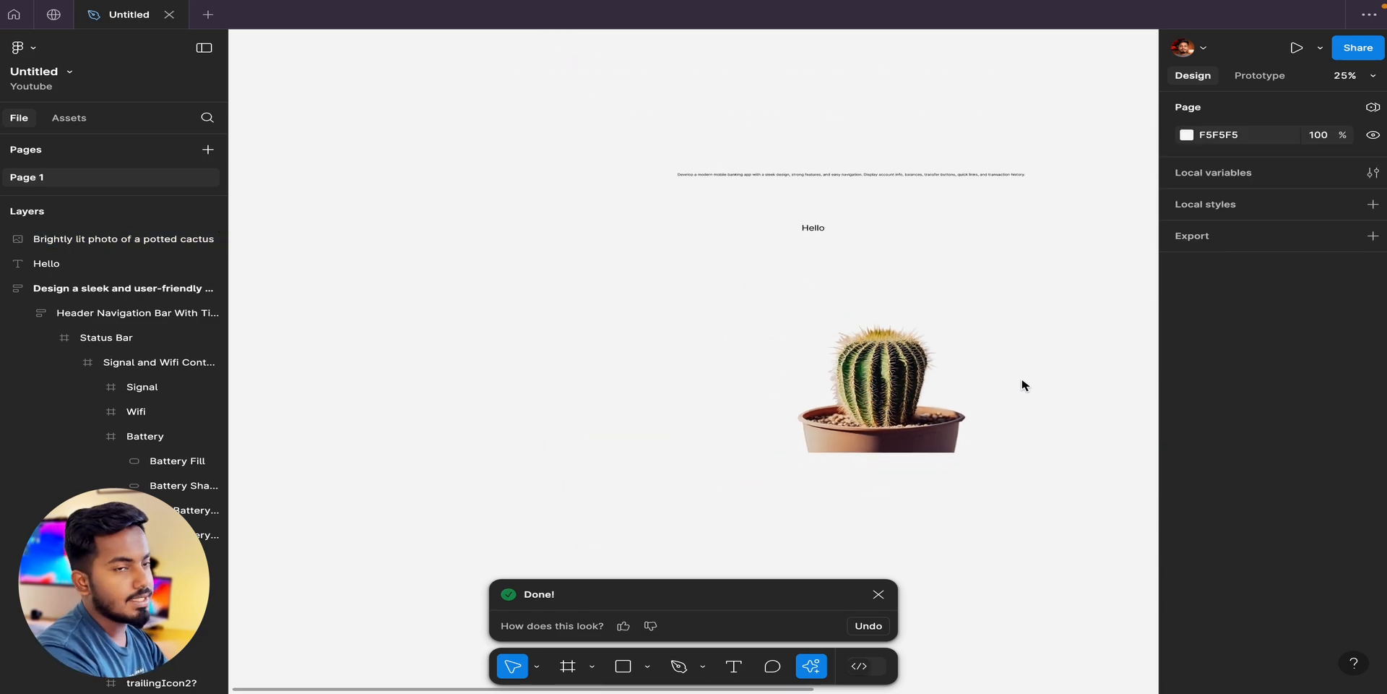
scroll(1022, 384, right, 2)
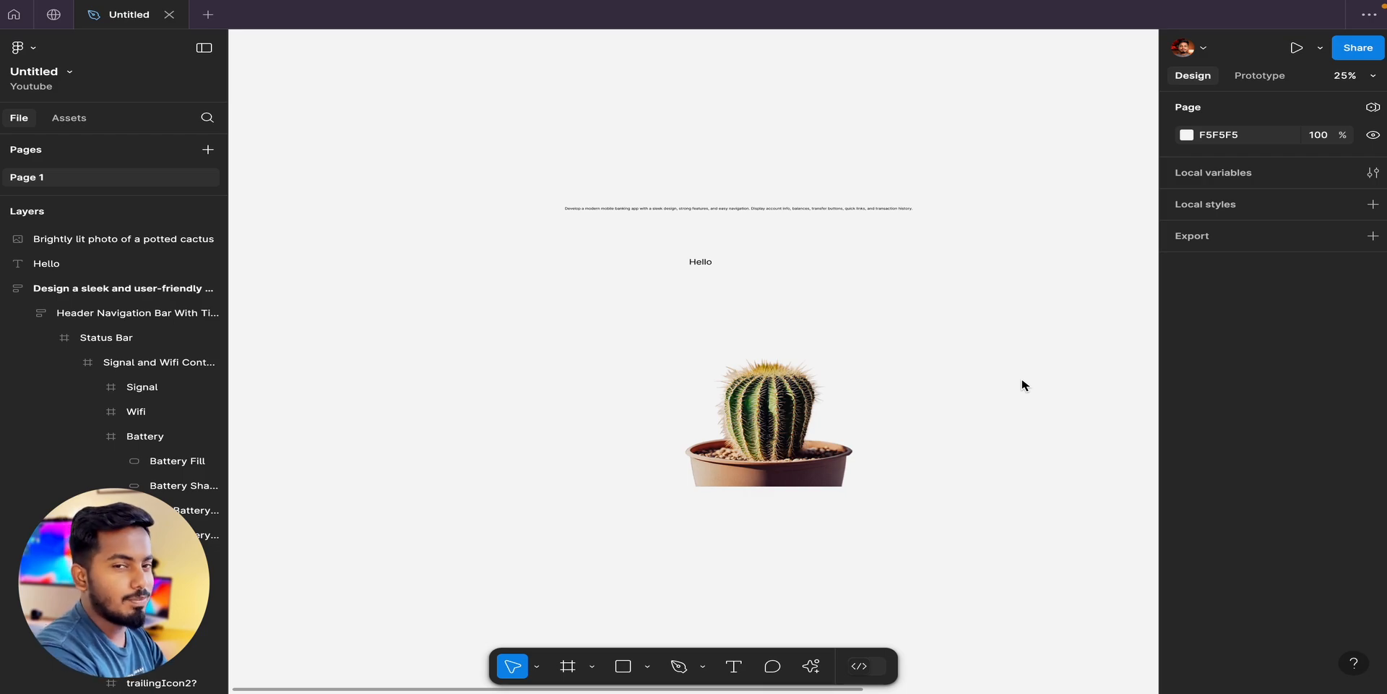